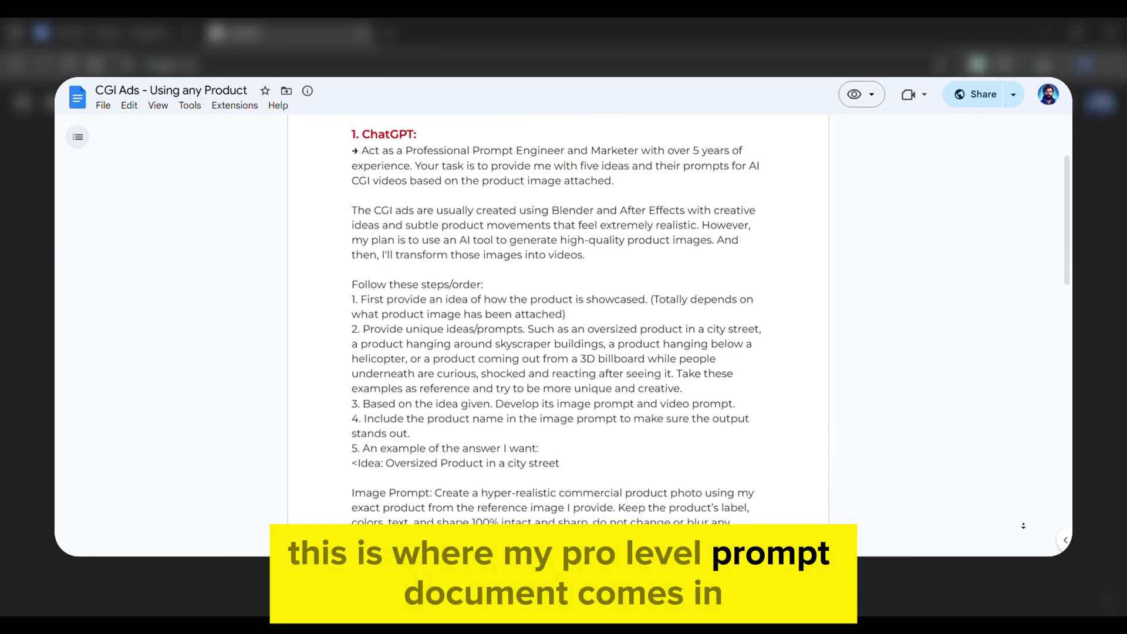
pyautogui.scroll(-1, 557, 335)
pyautogui.scroll(-1, 558, 334)
pyautogui.scroll(-1, 558, 335)
pyautogui.scroll(-1, 558, 334)
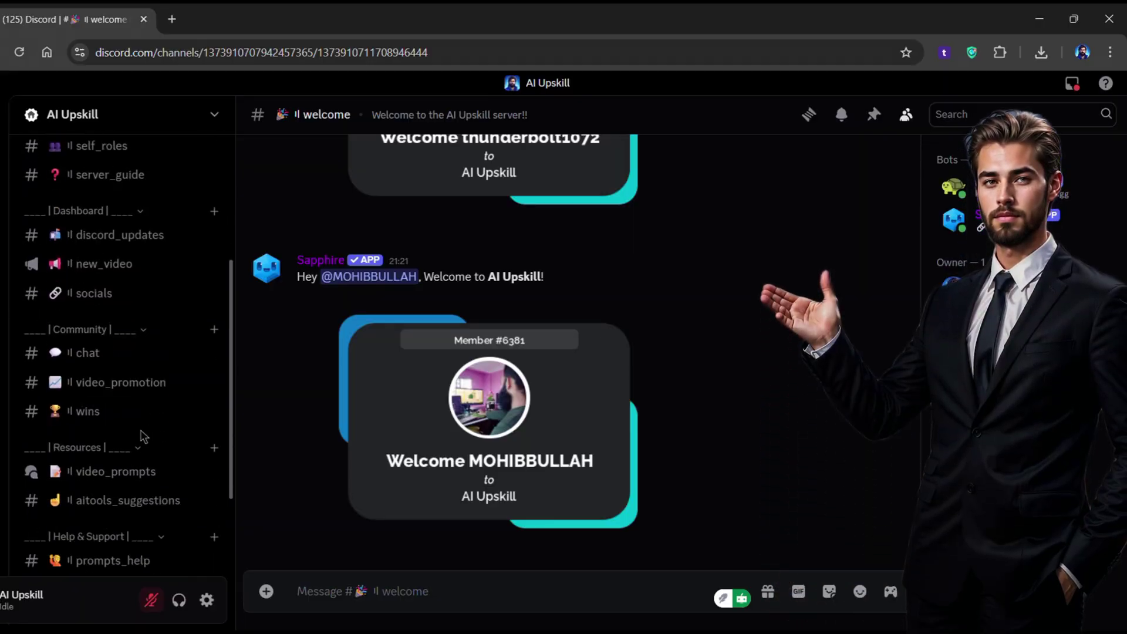
pyautogui.moveTo(115, 472)
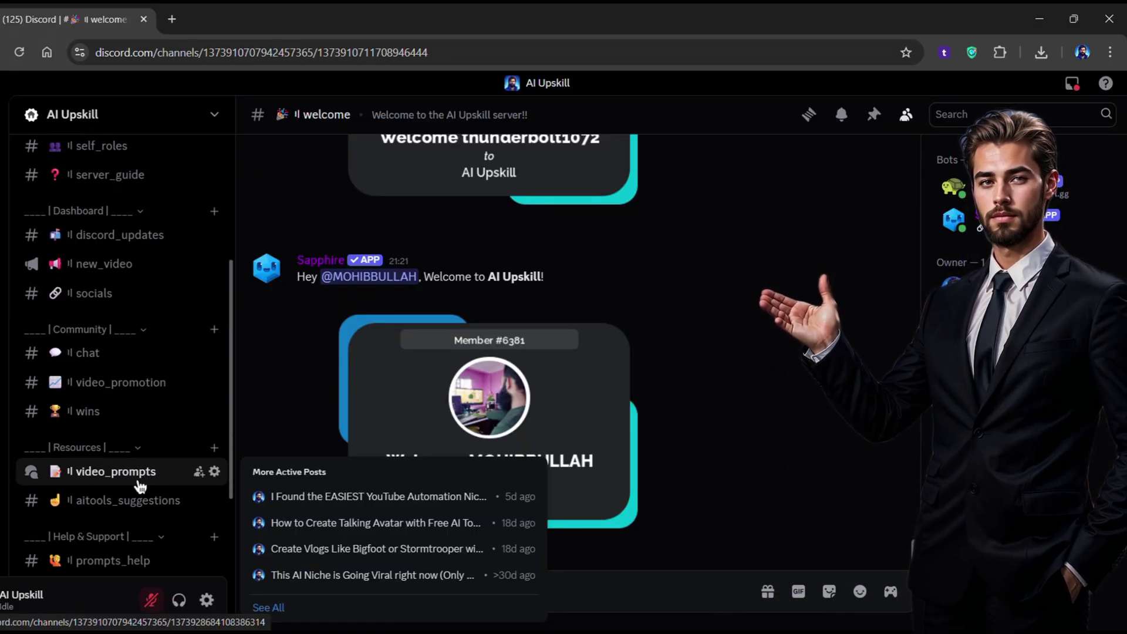
# - Check the Discord video_prompts channel, then select the ChatGPT prompt text from 'Act as' through the example idea
pyautogui.click(116, 472)
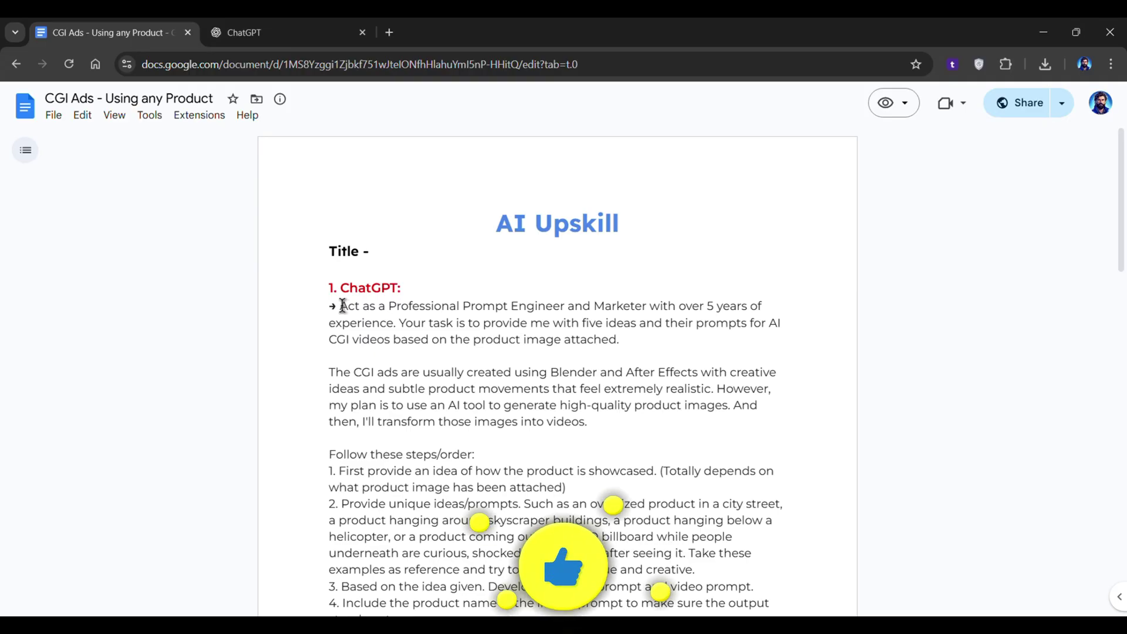
pyautogui.moveTo(343, 306); pyautogui.dragTo(592, 508)
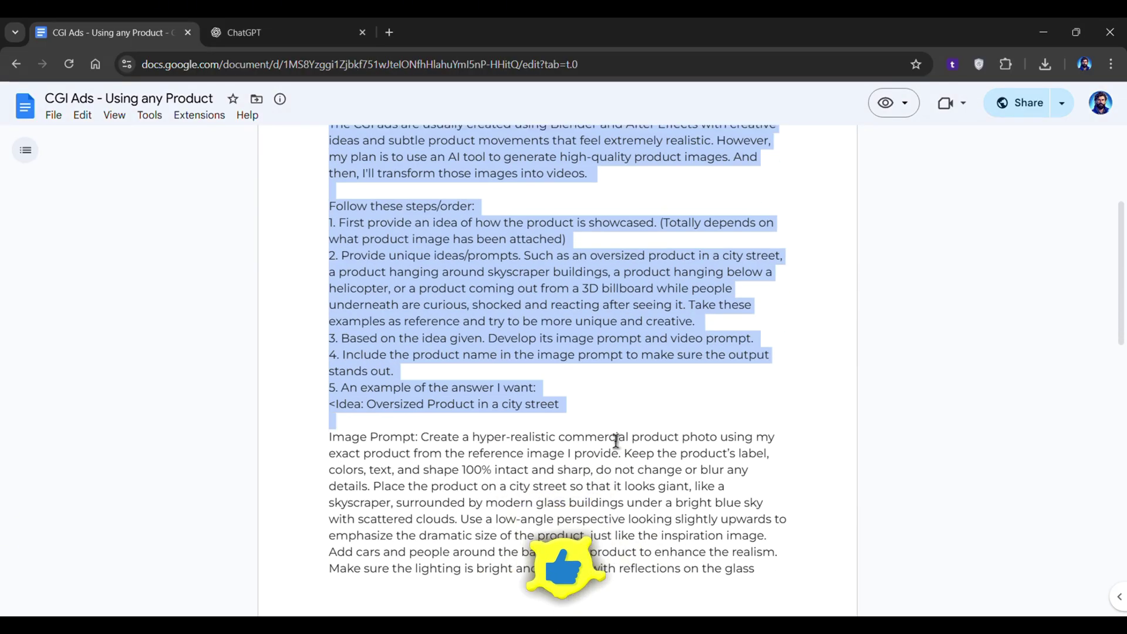
# - Bring up the ChatGPT chat listing Zara Fruity perfume CGI ad ideas and prompts
pyautogui.click(270, 35)
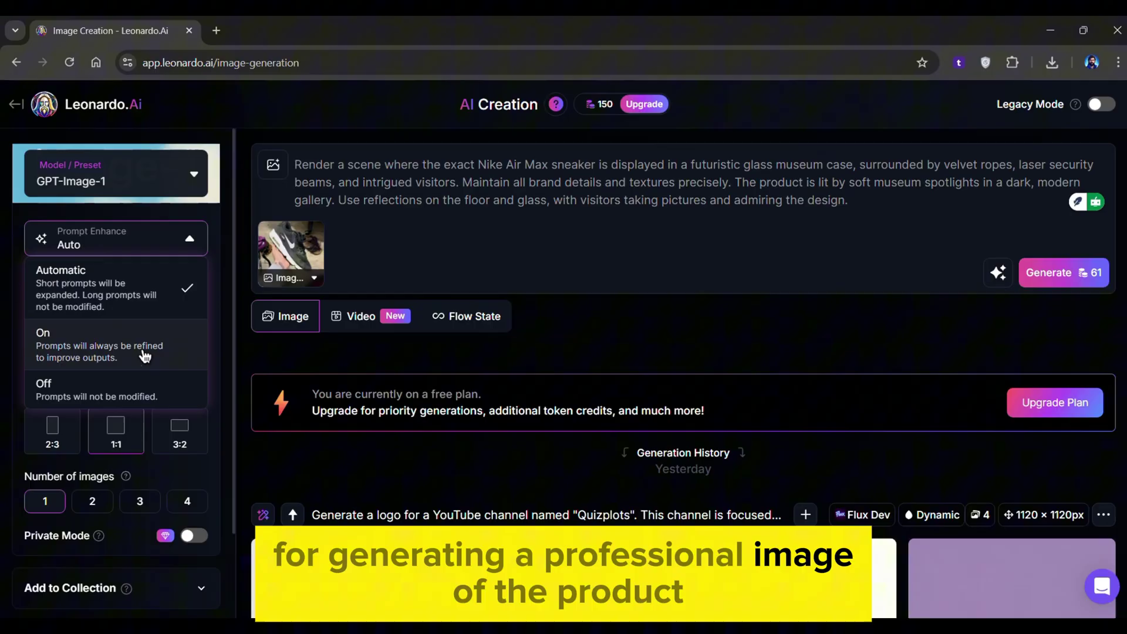
# - Turn Prompt Enhance off in Leonardo.Ai before moving to Videotok
pyautogui.click(136, 384)
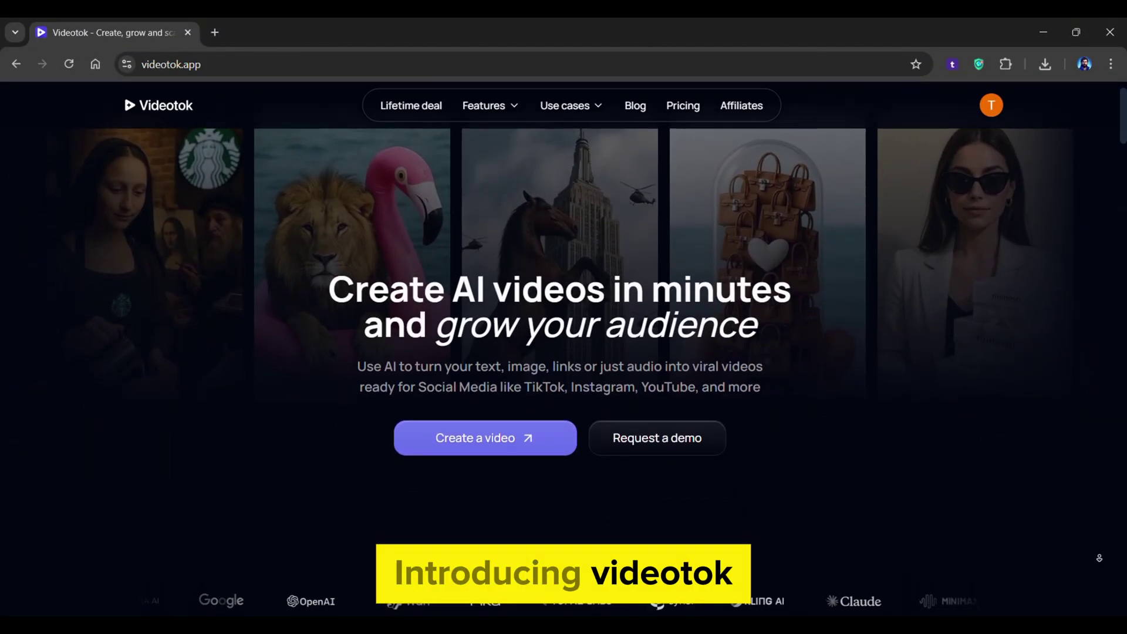
pyautogui.scroll(-3, 1099, 561)
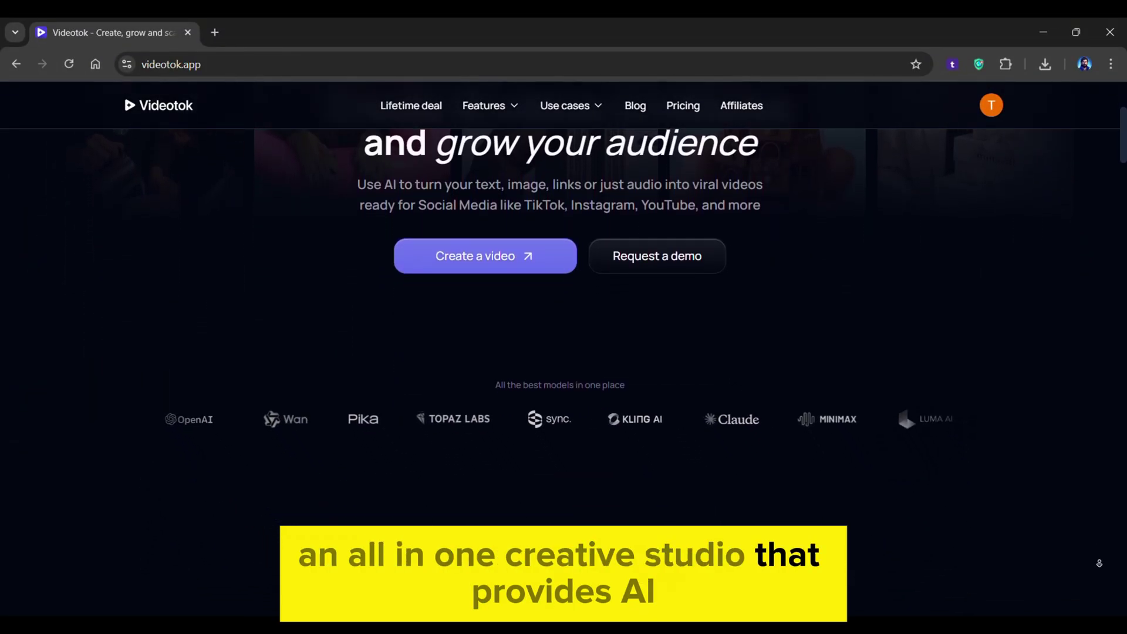
pyautogui.scroll(-1, 1099, 563)
pyautogui.scroll(-1, 1099, 562)
pyautogui.scroll(-1, 1099, 563)
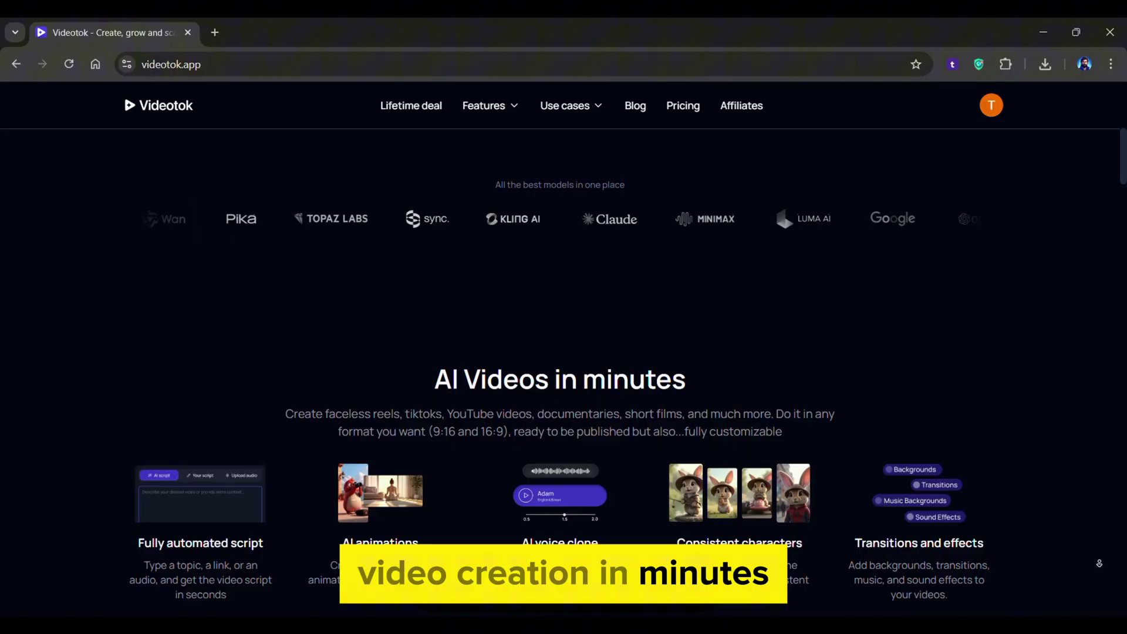
pyautogui.scroll(-1, 1099, 563)
pyautogui.scroll(-3, 1099, 563)
pyautogui.scroll(-1, 1099, 562)
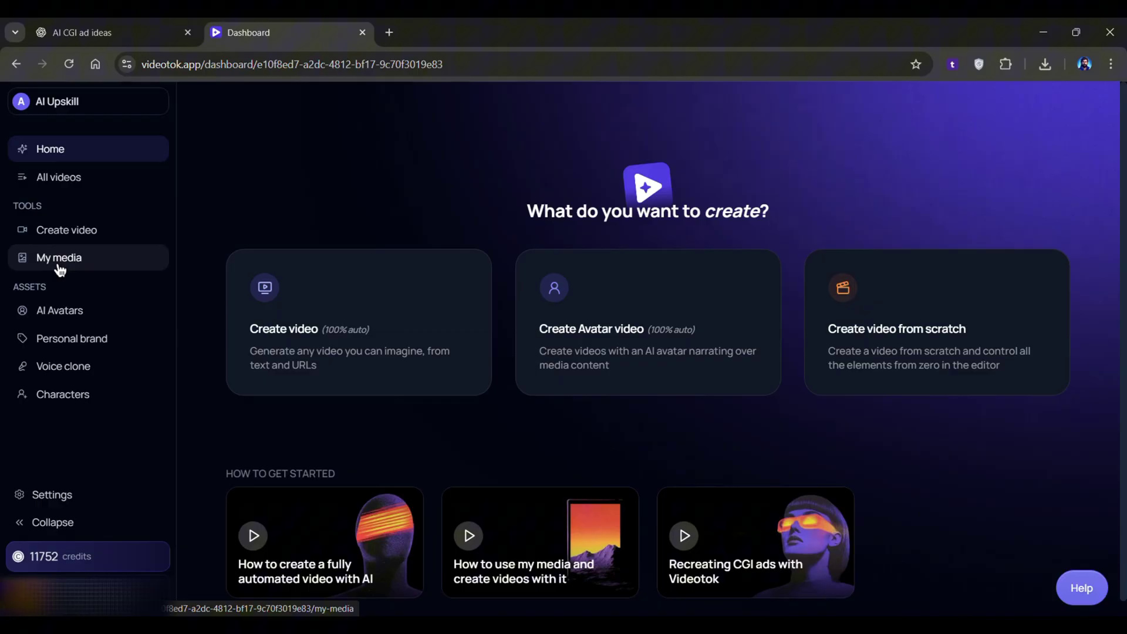
# - Set the Transform Type to Edit image and copy ChatGPT's Idea 1 image prompt
pyautogui.click(77, 269)
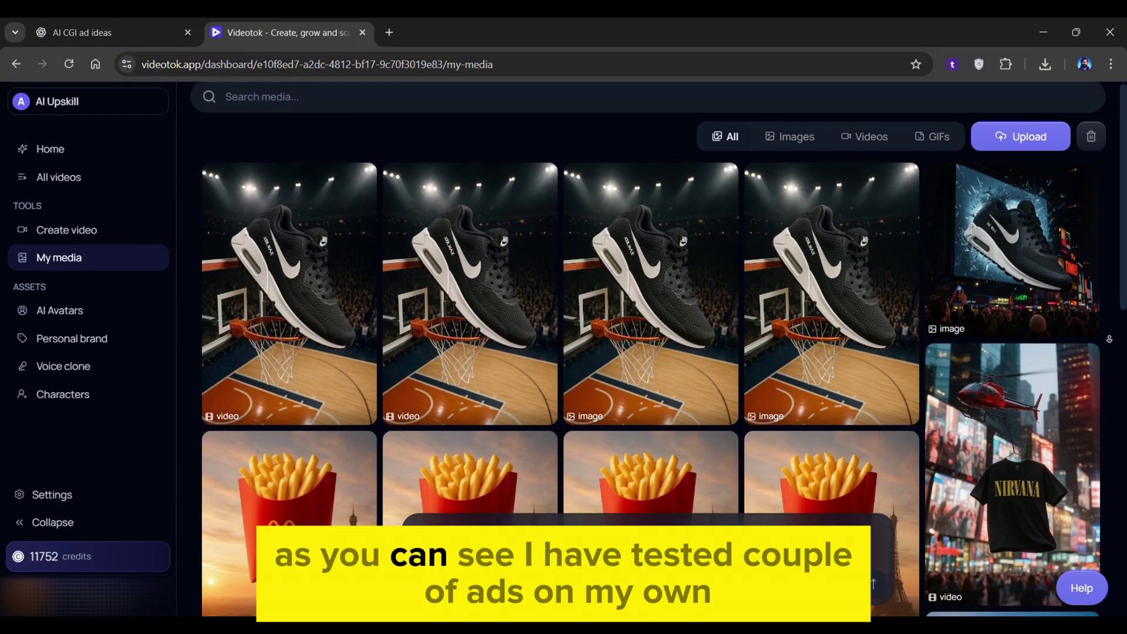
pyautogui.scroll(-4, 561, 352)
pyautogui.scroll(-1, 564, 352)
pyautogui.scroll(-2, 563, 352)
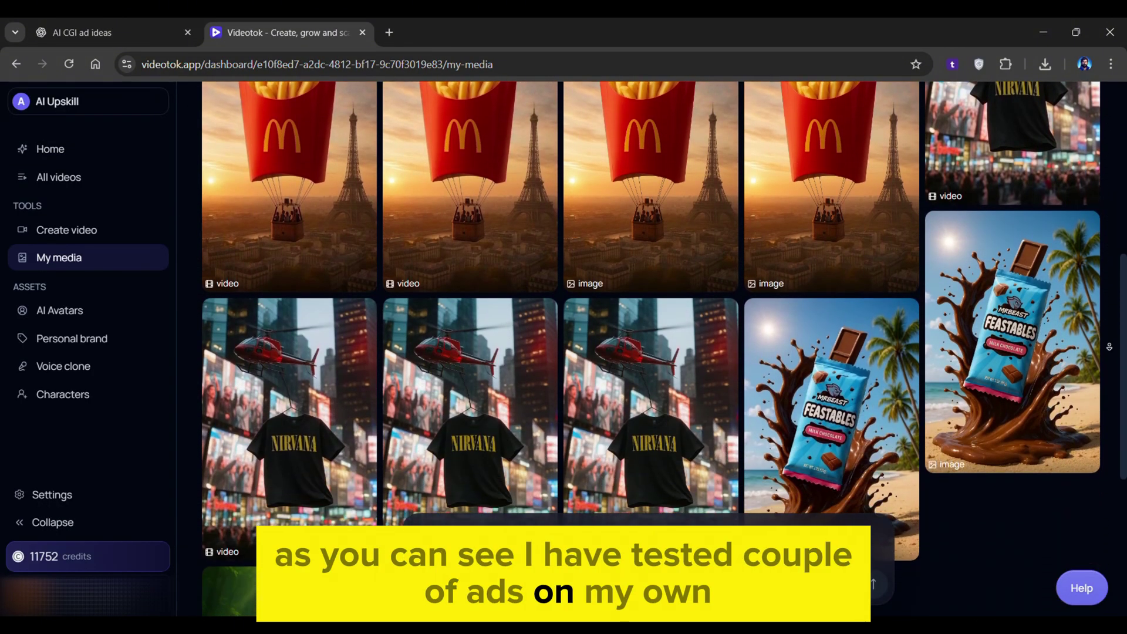
pyautogui.scroll(-1, 564, 352)
pyautogui.scroll(-2, 564, 352)
pyautogui.scroll(3, 1109, 350)
pyautogui.scroll(6, 1114, 359)
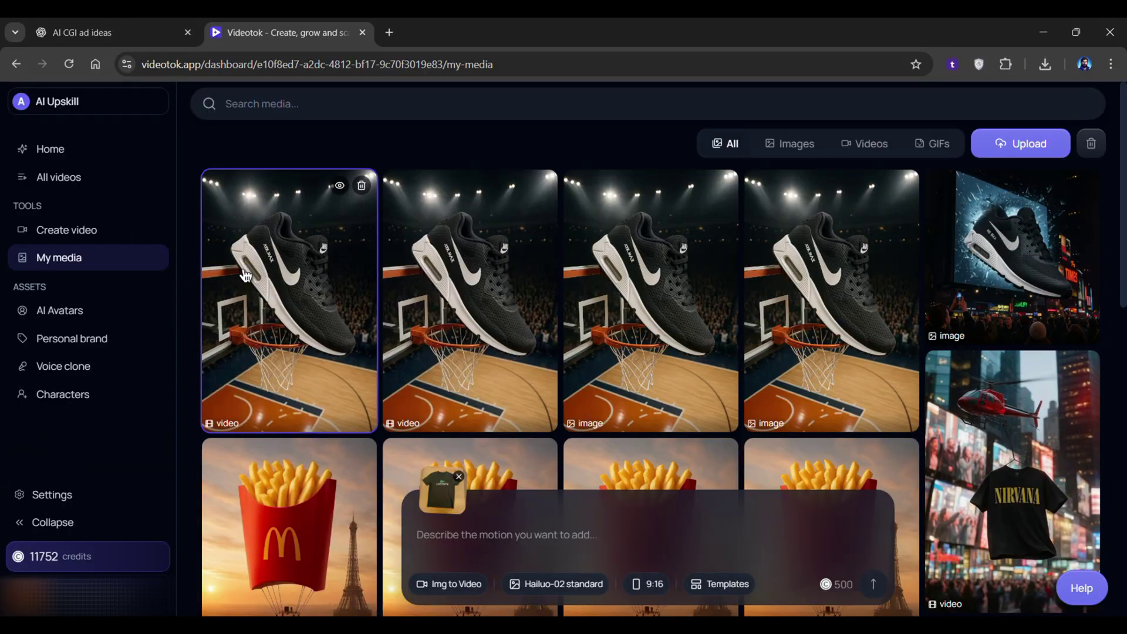
pyautogui.click(464, 584)
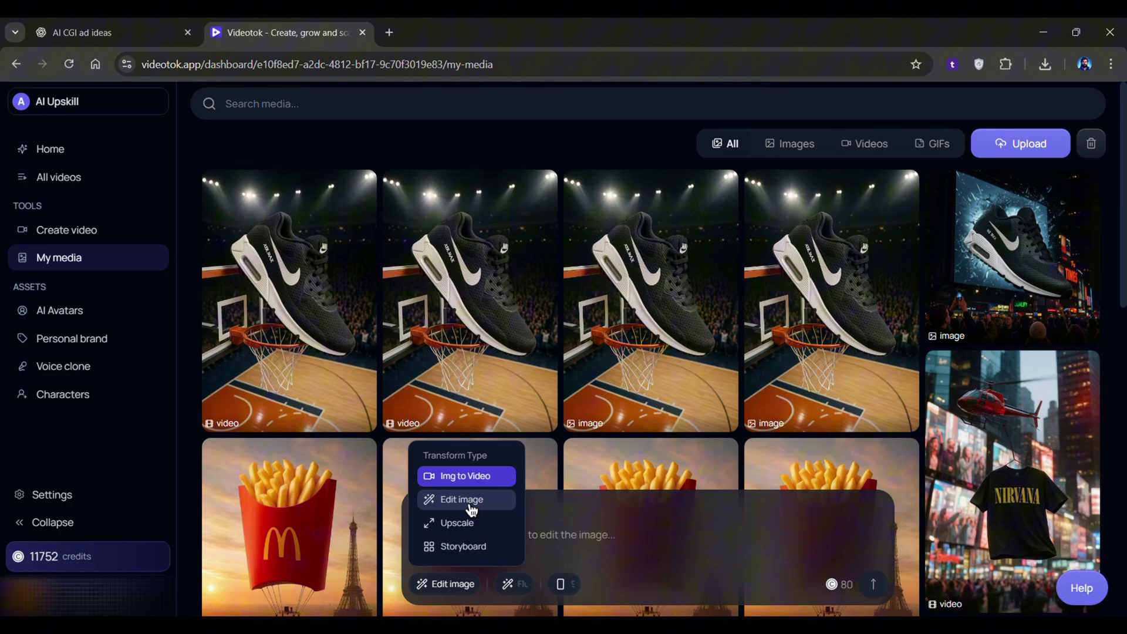
pyautogui.click(471, 510)
pyautogui.hotkey('ctrl', 'shift', 'Tab')
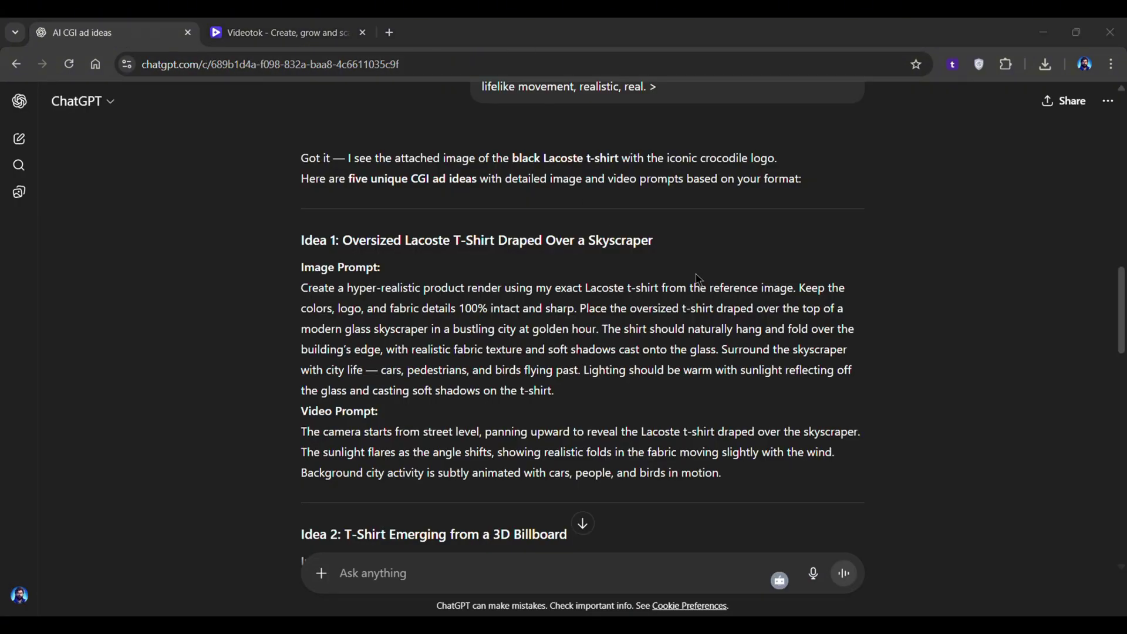
pyautogui.tripleClick(510, 328)
pyautogui.hotkey('ctrl', 'Tab')
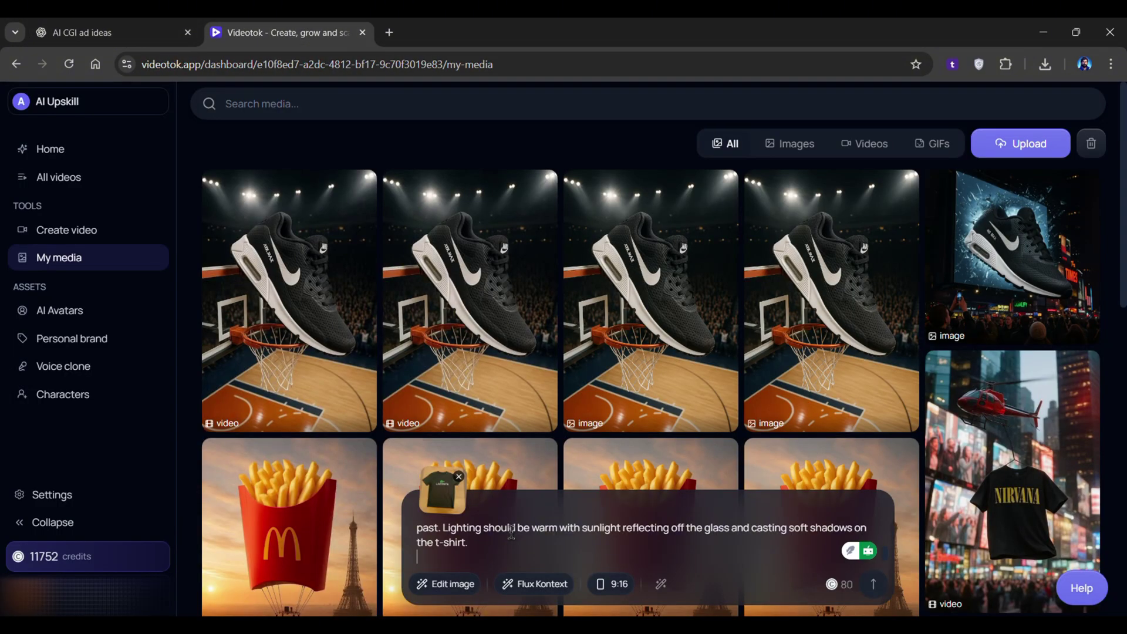
# - Generate the Lacoste skyscraper image with the GPT image High model
pyautogui.click(532, 587)
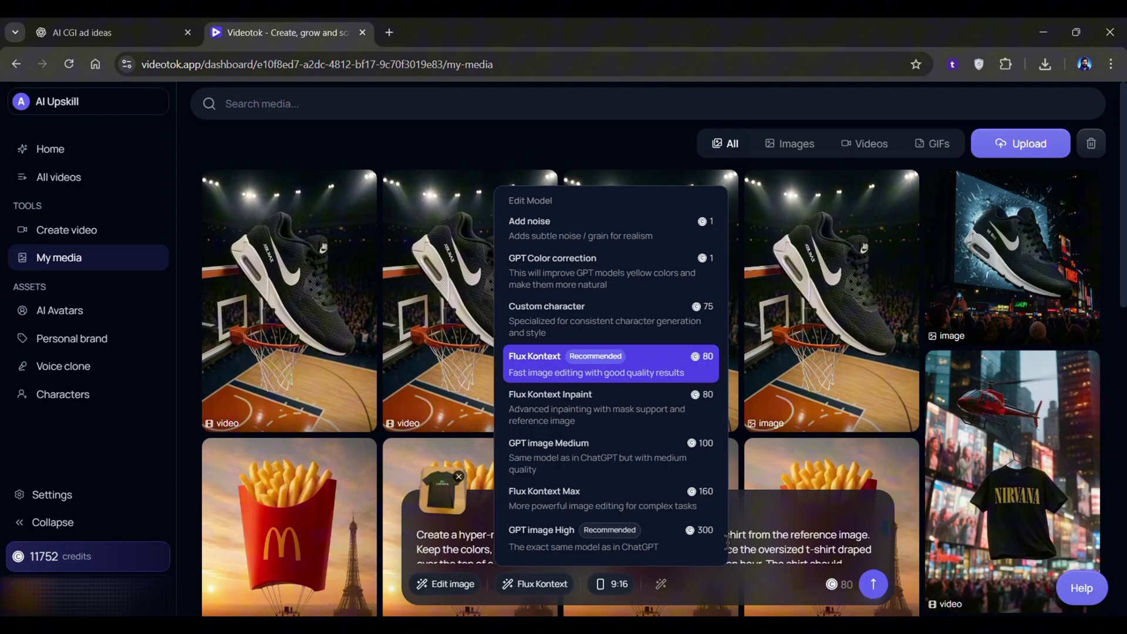
pyautogui.click(550, 542)
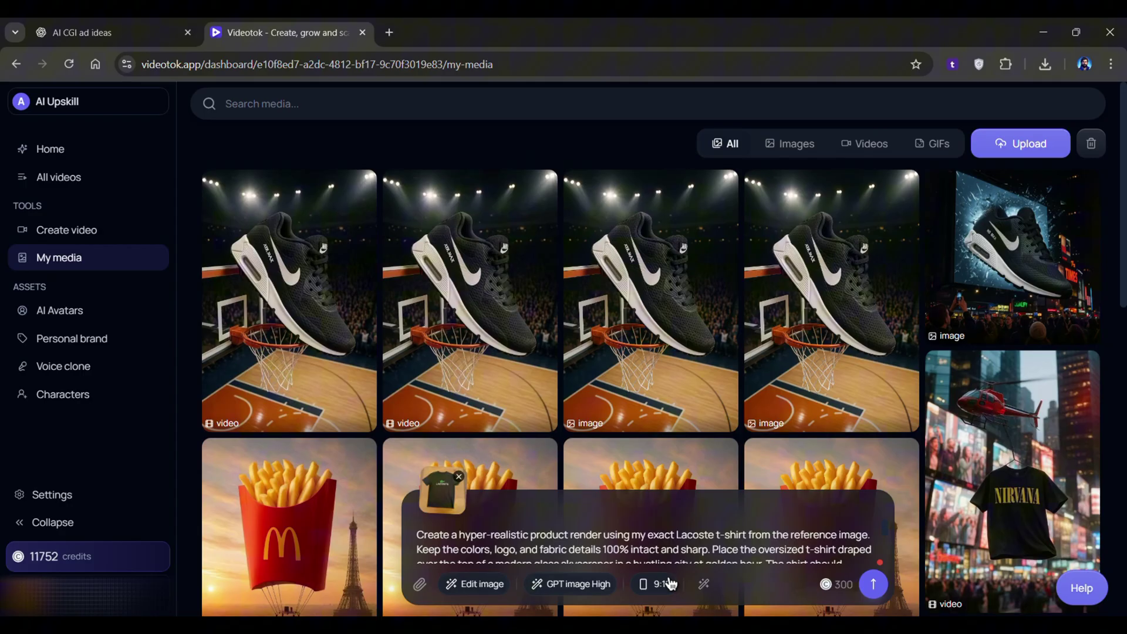
pyautogui.click(872, 585)
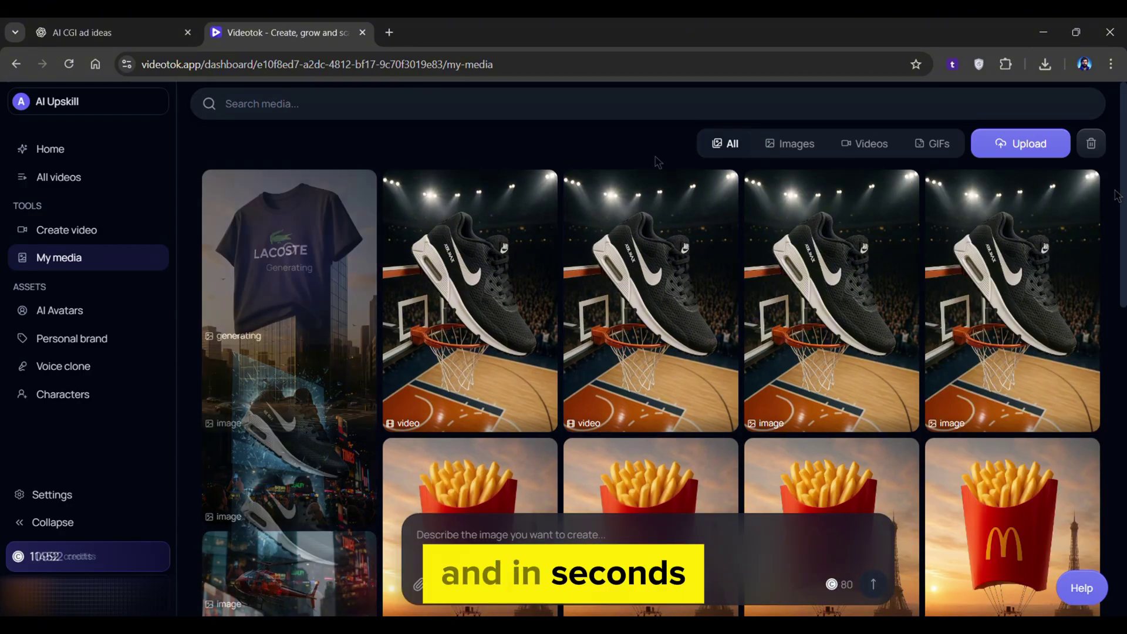
# - Preview the Lacoste image, then attach it with Edit image as the transform type
pyautogui.click(339, 186)
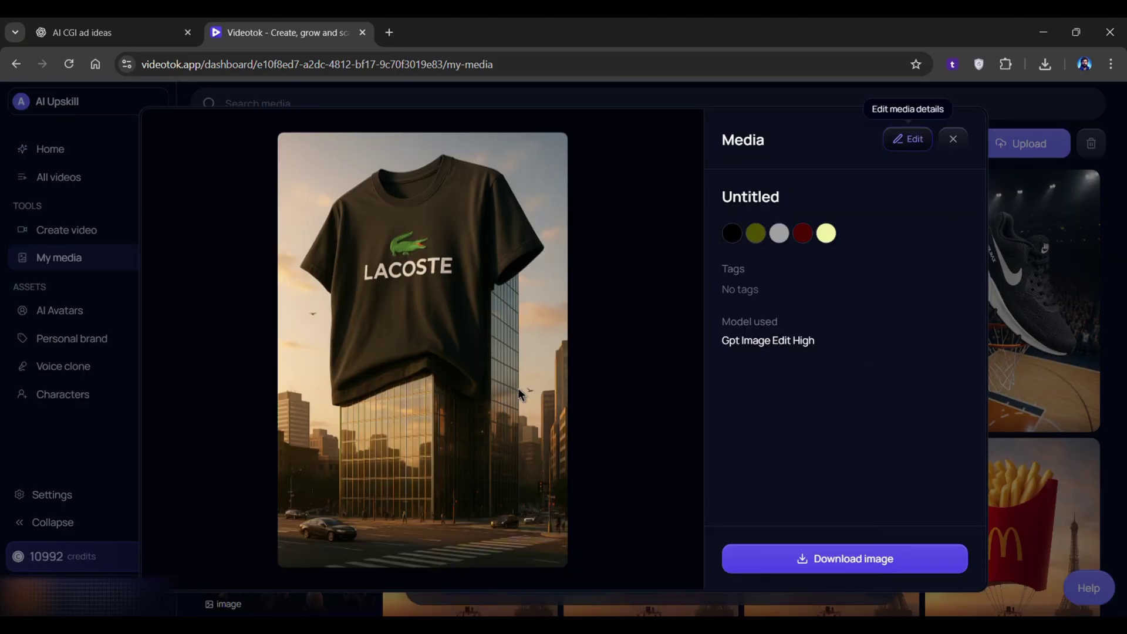
pyautogui.click(953, 141)
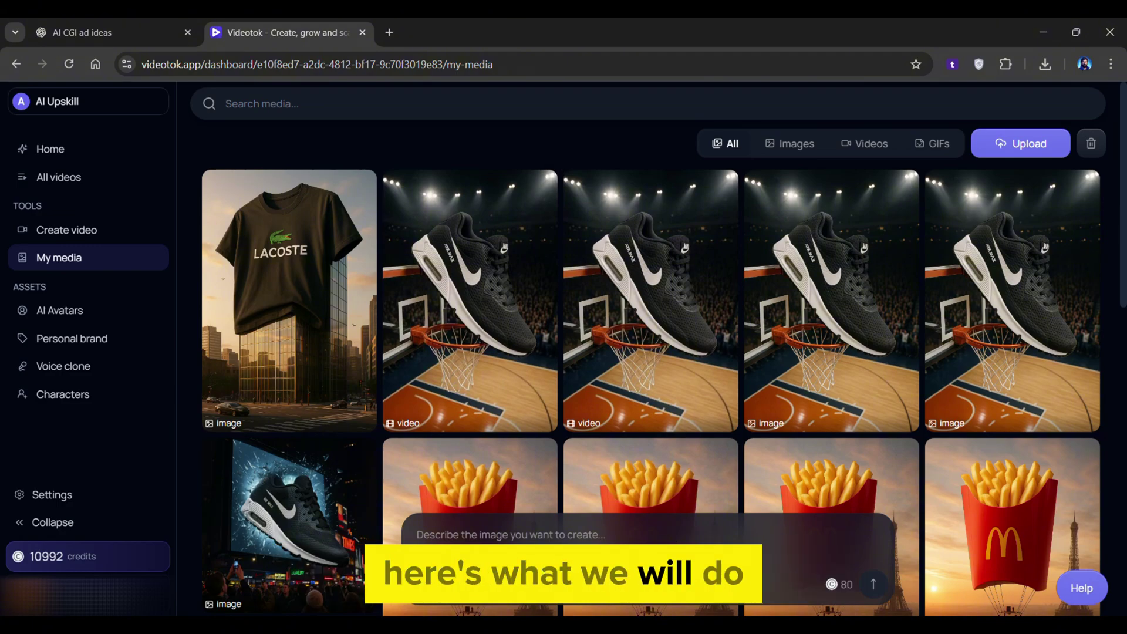
pyautogui.click(260, 335)
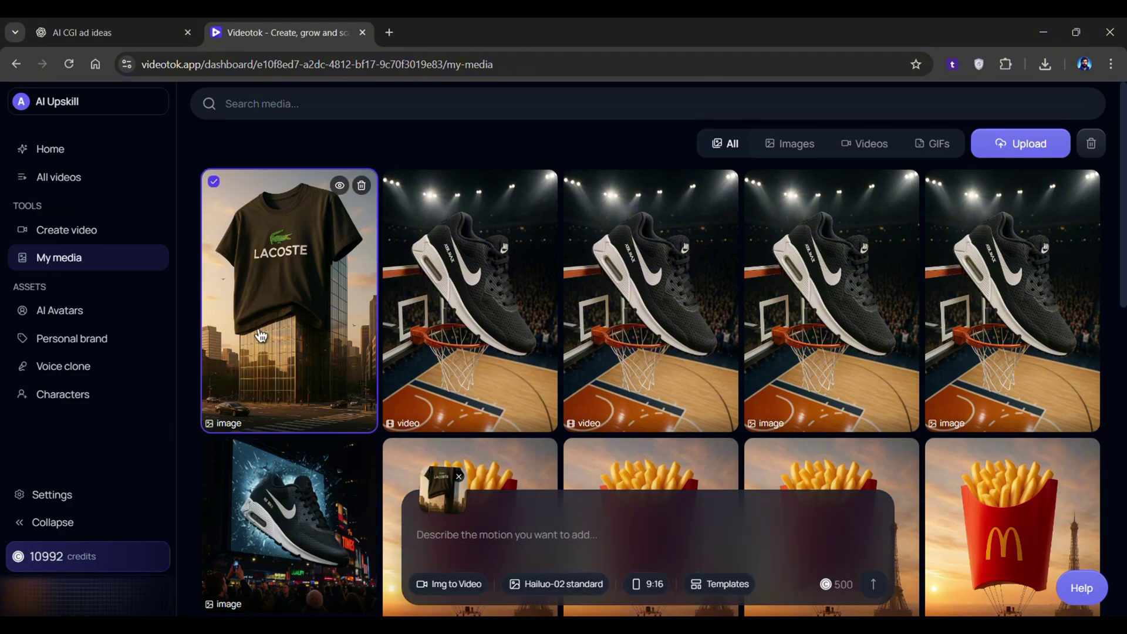
pyautogui.click(440, 585)
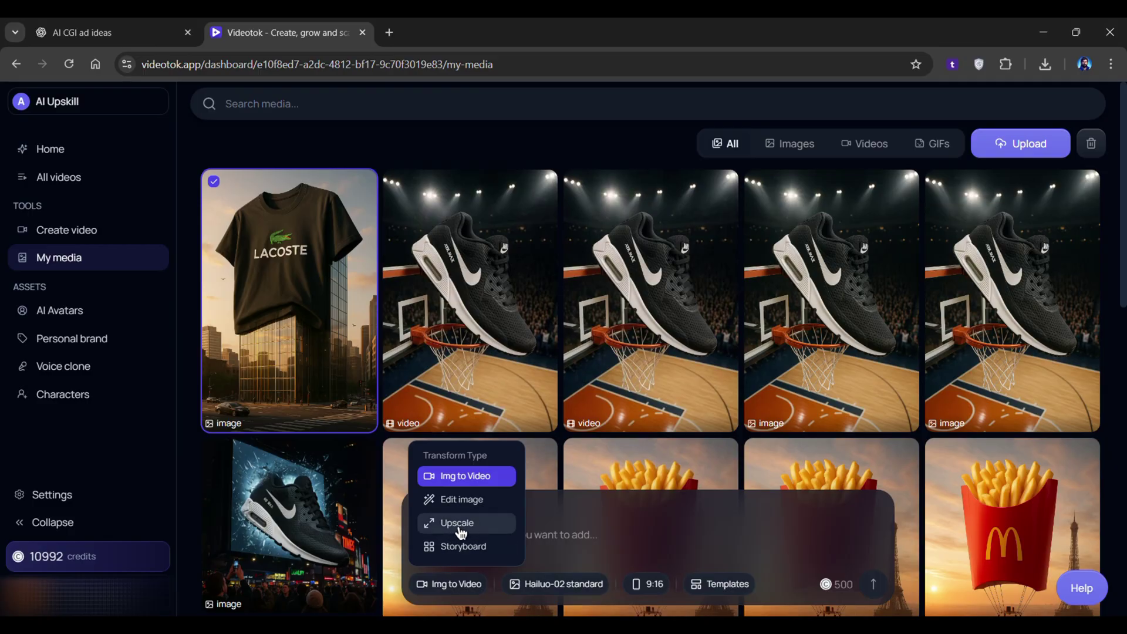
pyautogui.click(466, 499)
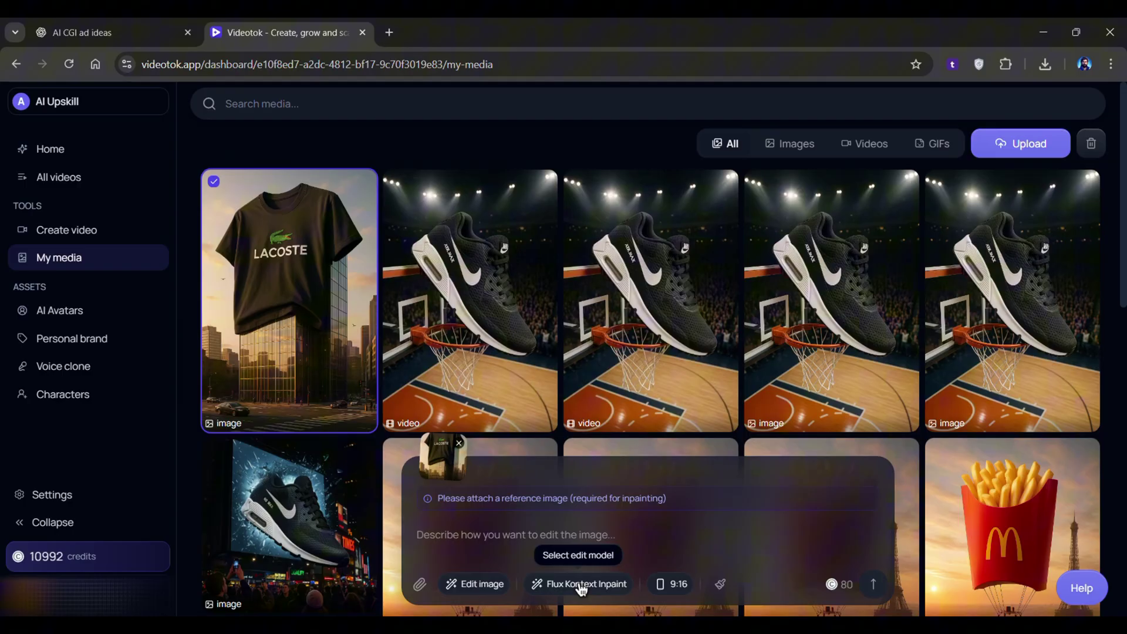
# - Apply the Add noise model and view the noisy copy's details
pyautogui.click(581, 585)
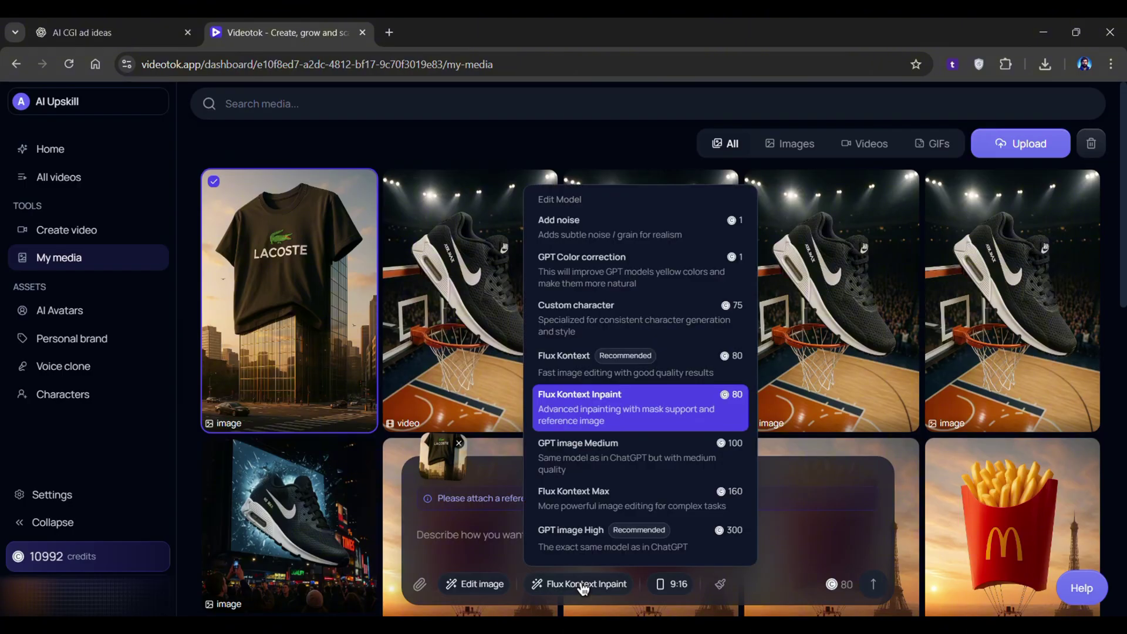
pyautogui.click(583, 227)
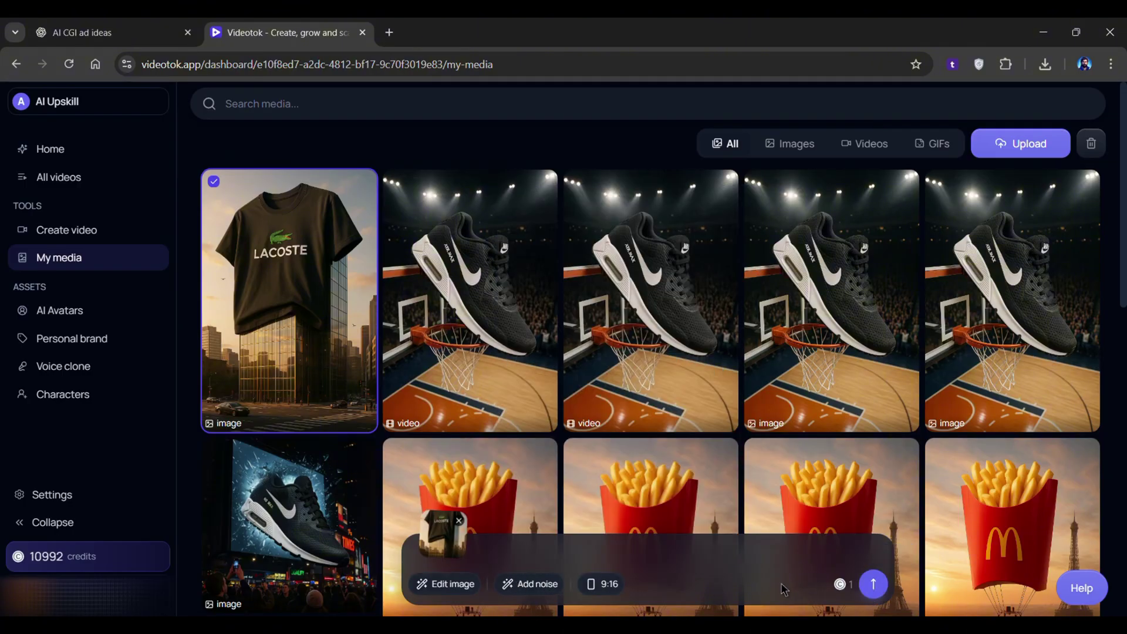
pyautogui.click(872, 584)
pyautogui.click(291, 300)
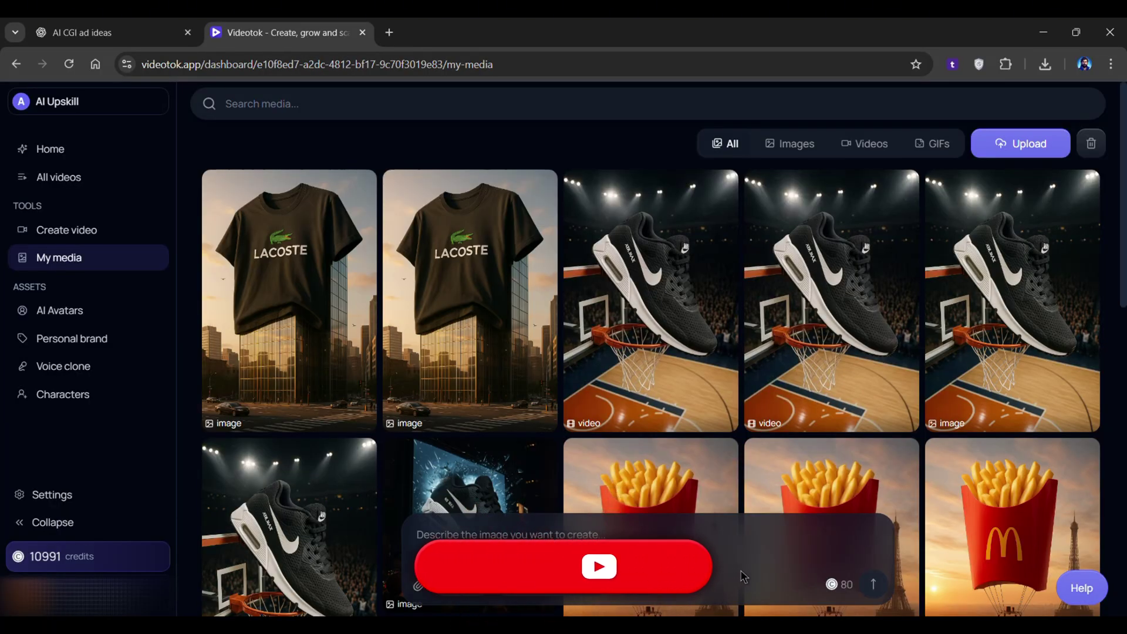
# - Select the Lacoste image and paste in ChatGPT's camera-pan video prompt
pyautogui.click(339, 408)
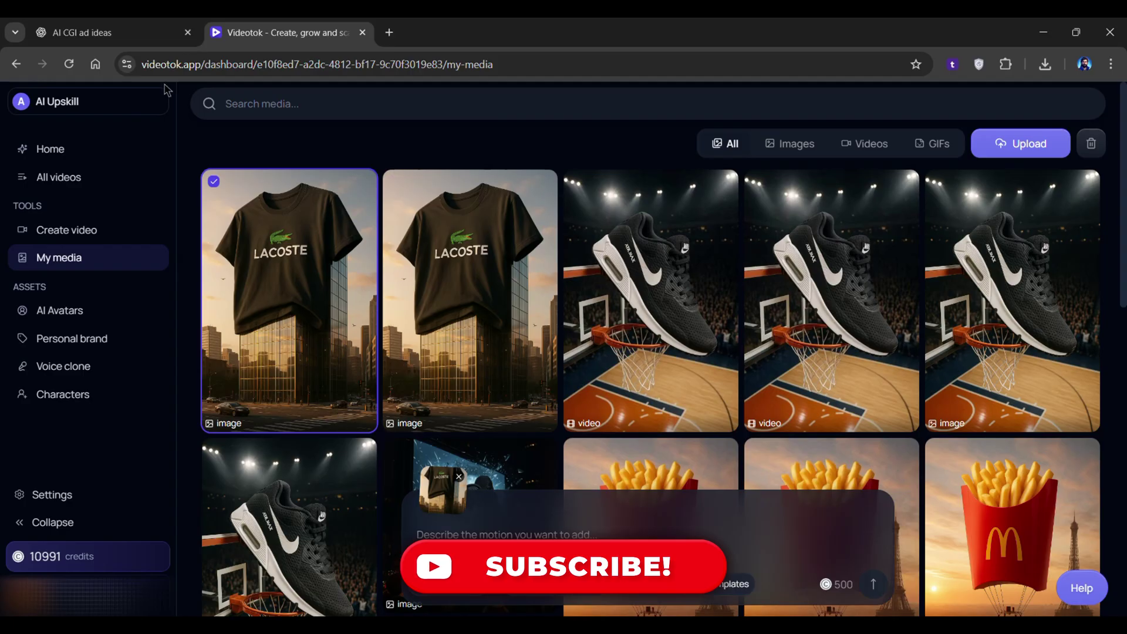
pyautogui.click(141, 36)
pyautogui.tripleClick(355, 428)
pyautogui.hotkey('ctrl', 'c')
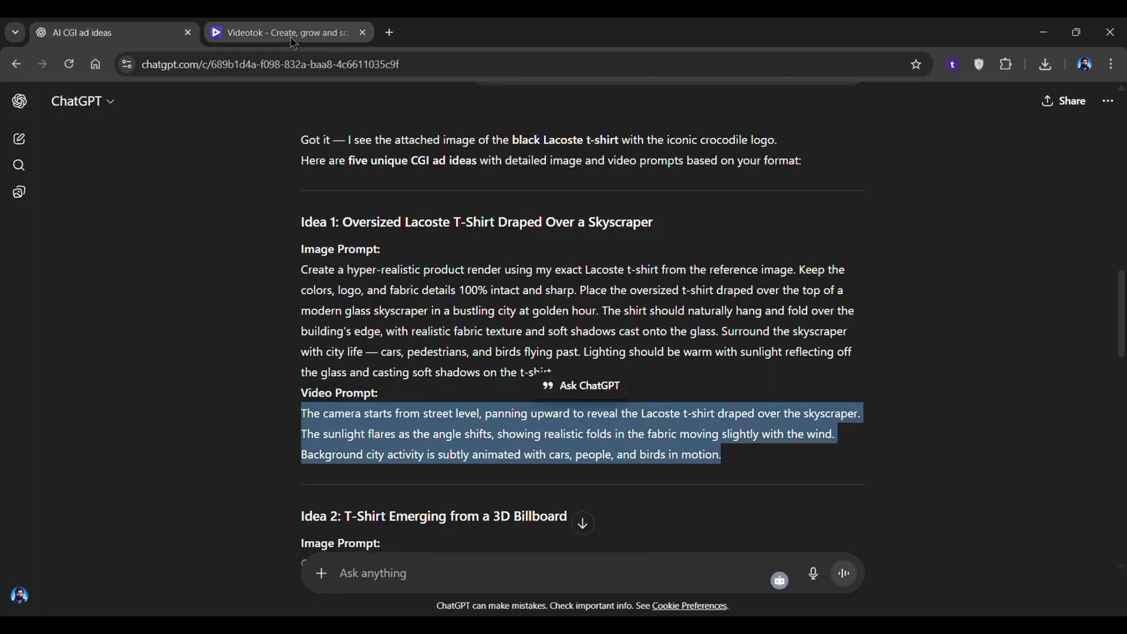
pyautogui.click(290, 38)
pyautogui.hotkey('ctrl', 'v')
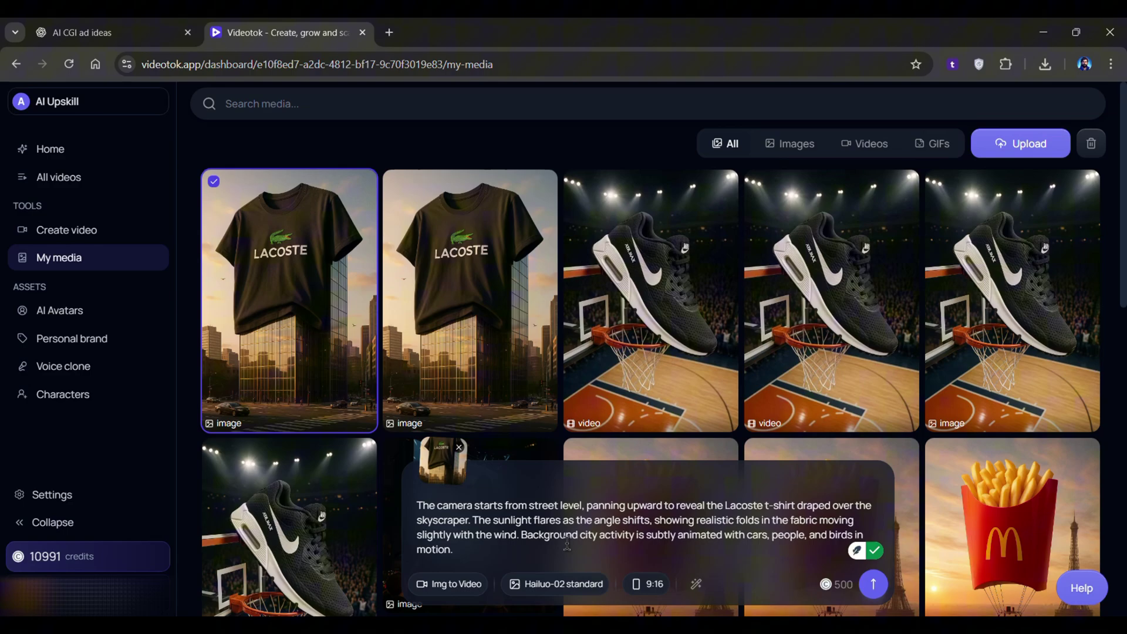
# - Keep Img to Video and choose Kling 2.1 master as the motion model
pyautogui.click(465, 589)
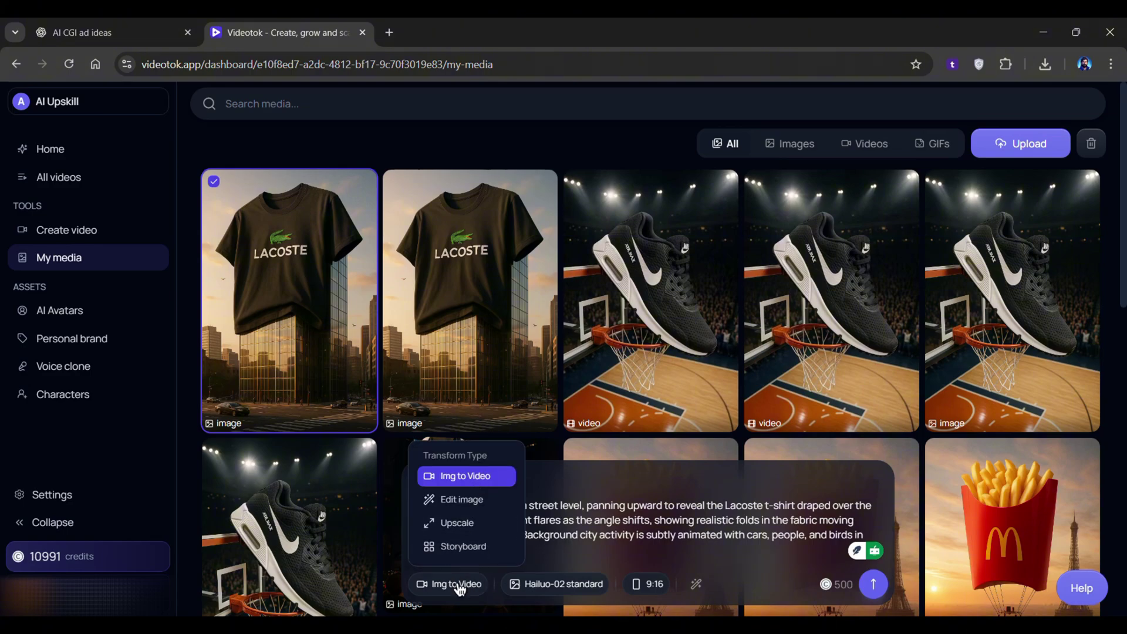
pyautogui.click(459, 590)
pyautogui.click(556, 588)
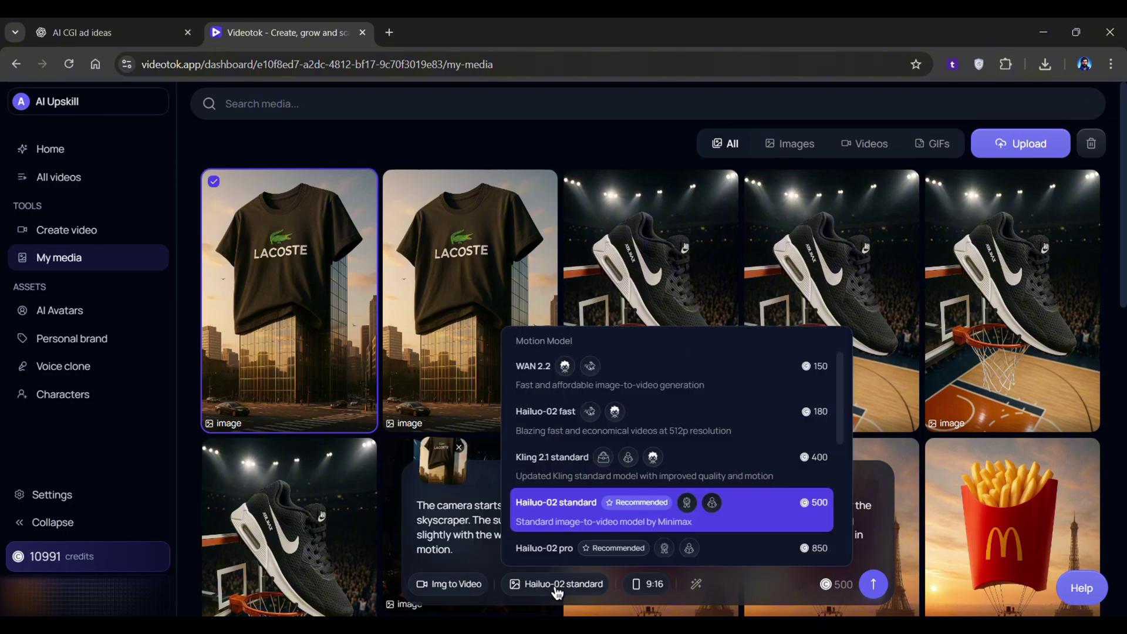
pyautogui.moveTo(839, 394); pyautogui.dragTo(828, 520)
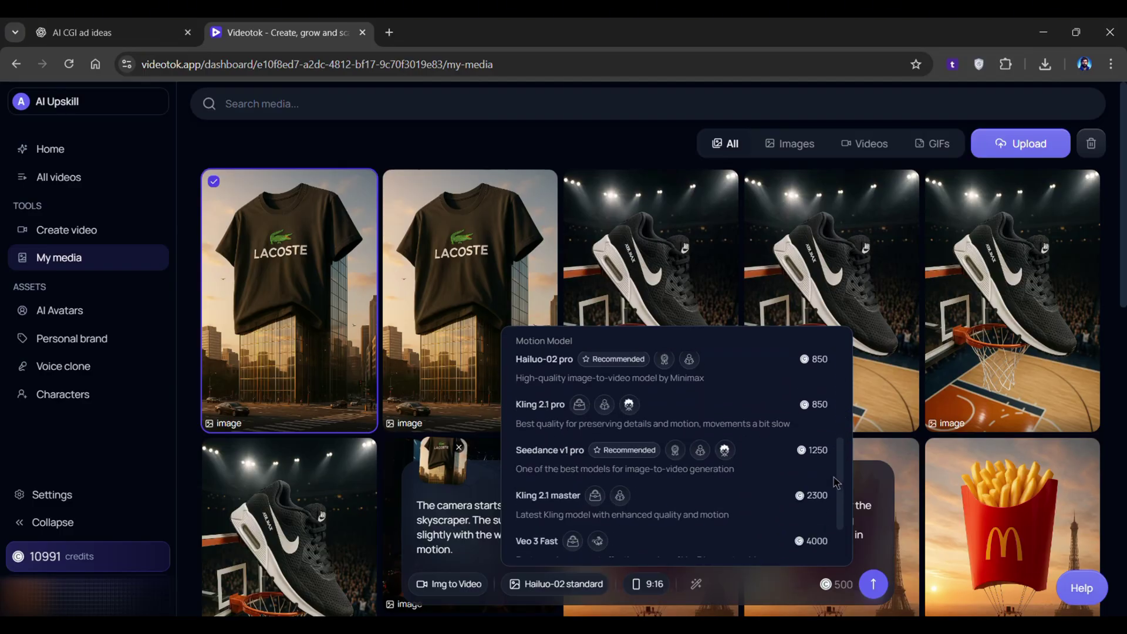
pyautogui.scroll(2, 827, 520)
pyautogui.scroll(2, 827, 520)
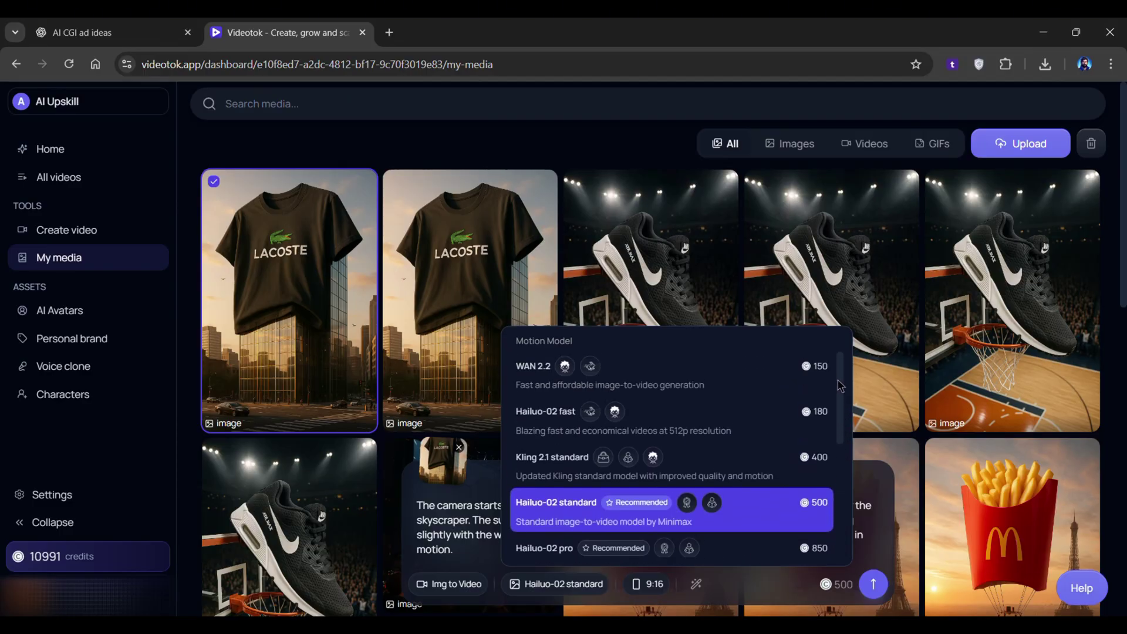
pyautogui.scroll(-4, 784, 445)
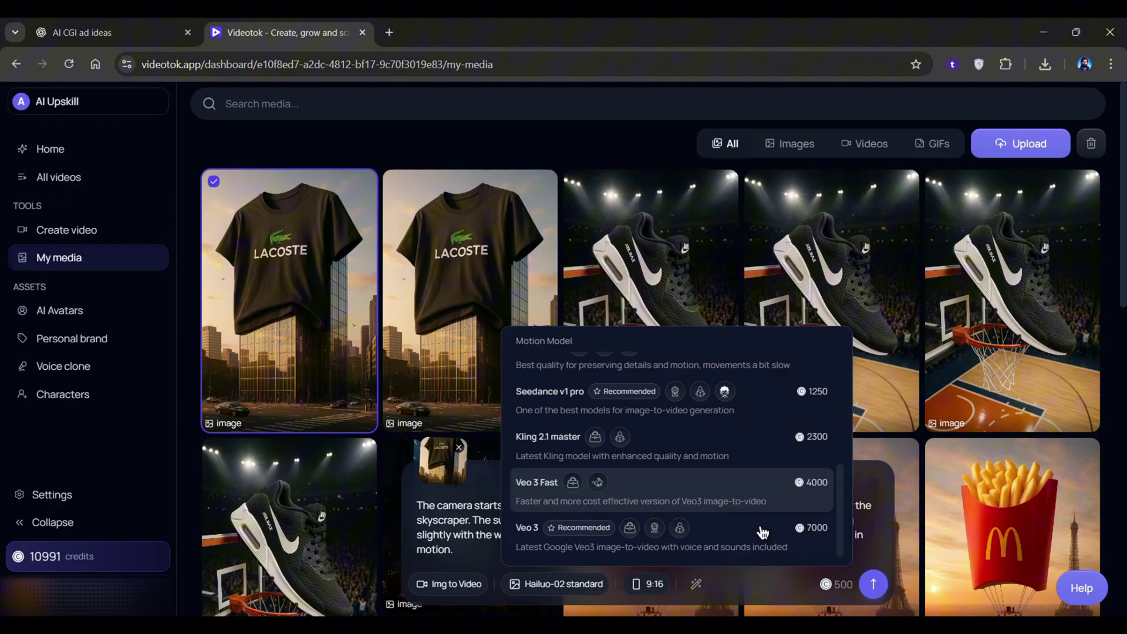
pyautogui.click(545, 450)
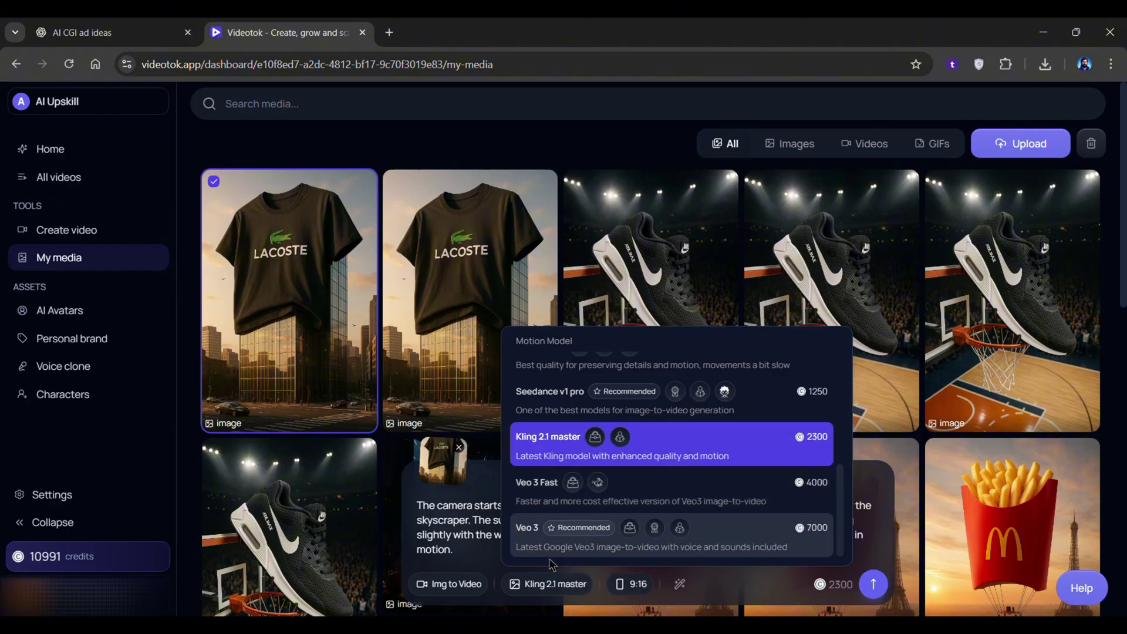
# - Generate the 5-second Lacoste skyscraper video and play it in its details view
pyautogui.click(874, 586)
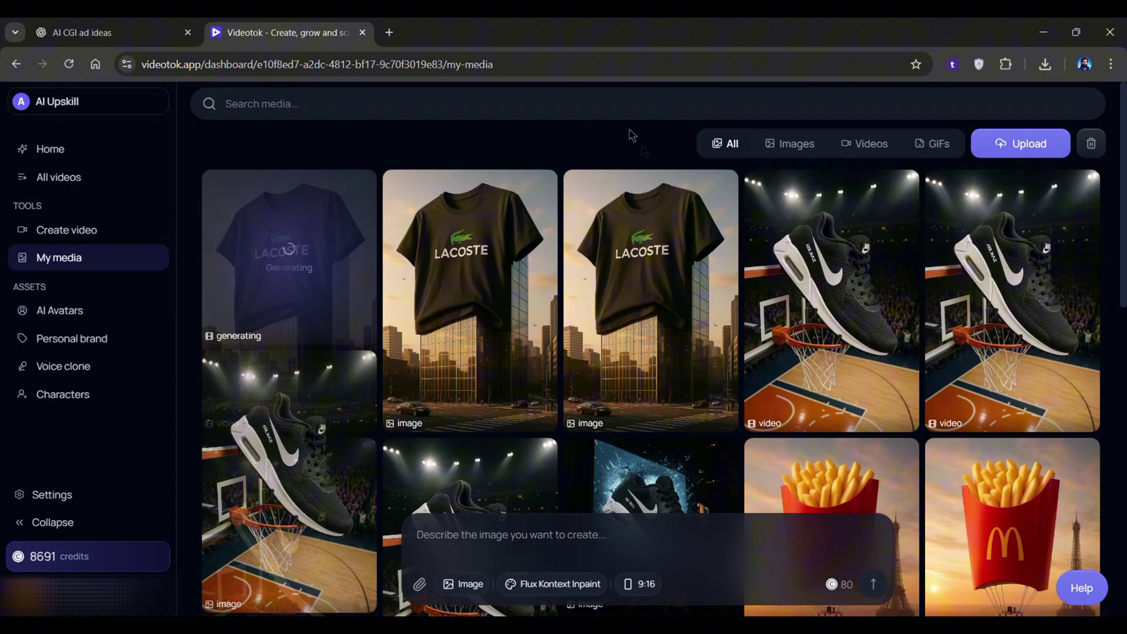
pyautogui.moveTo(289, 299)
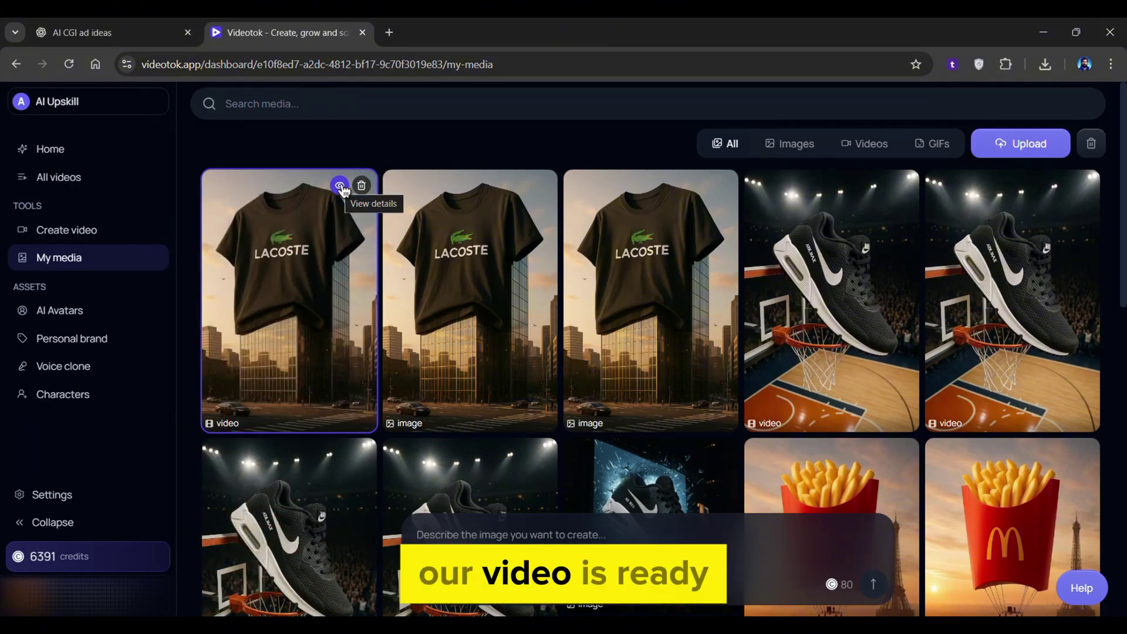
pyautogui.click(340, 186)
pyautogui.click(294, 534)
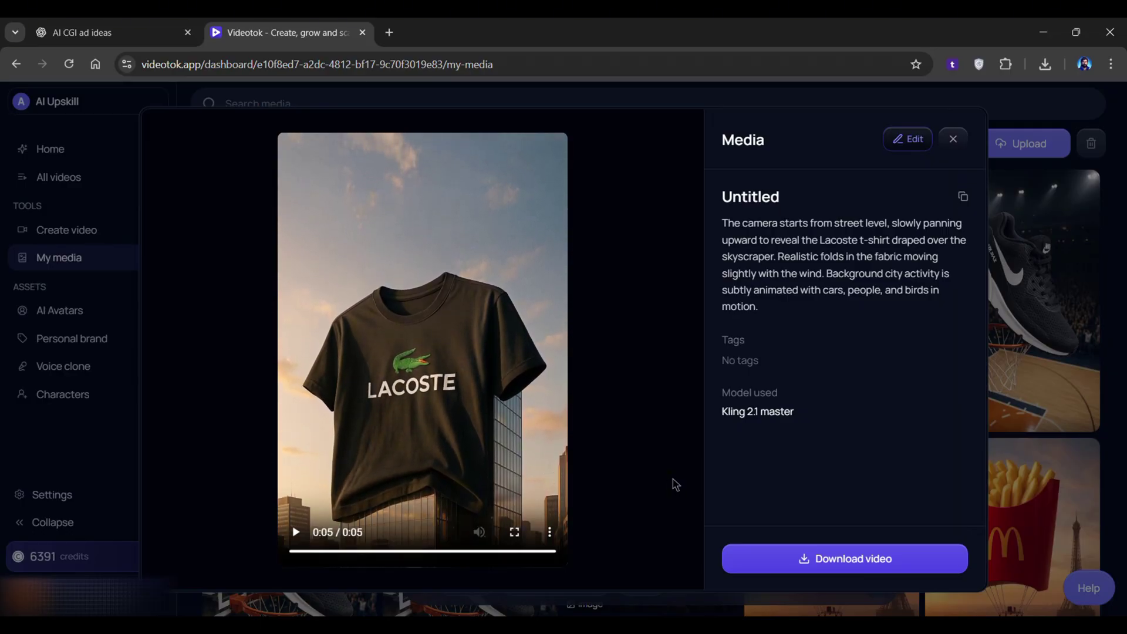
pyautogui.click(954, 144)
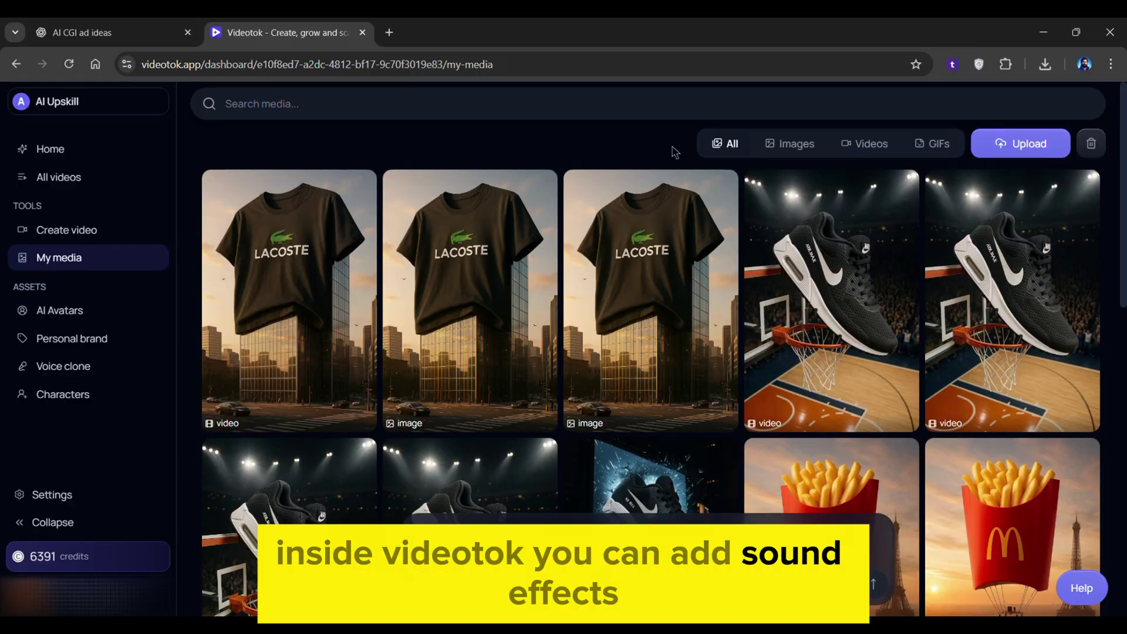
# - Attach the Lacoste video for Video to Sound and copy ChatGPT's Sound Effect Prompt
pyautogui.click(294, 263)
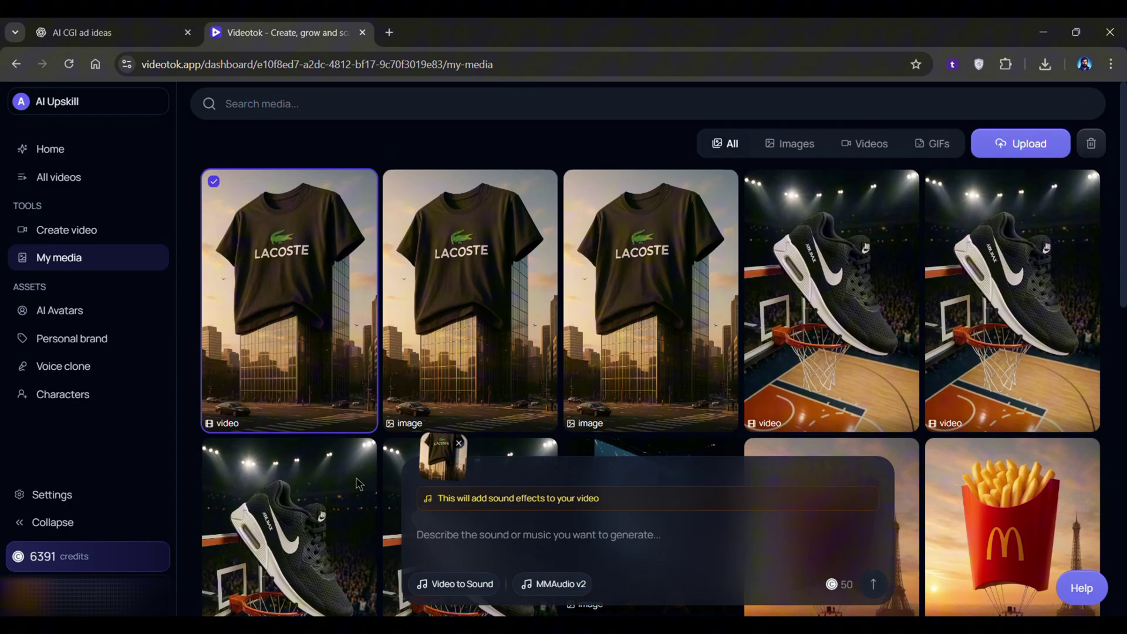
pyautogui.click(468, 586)
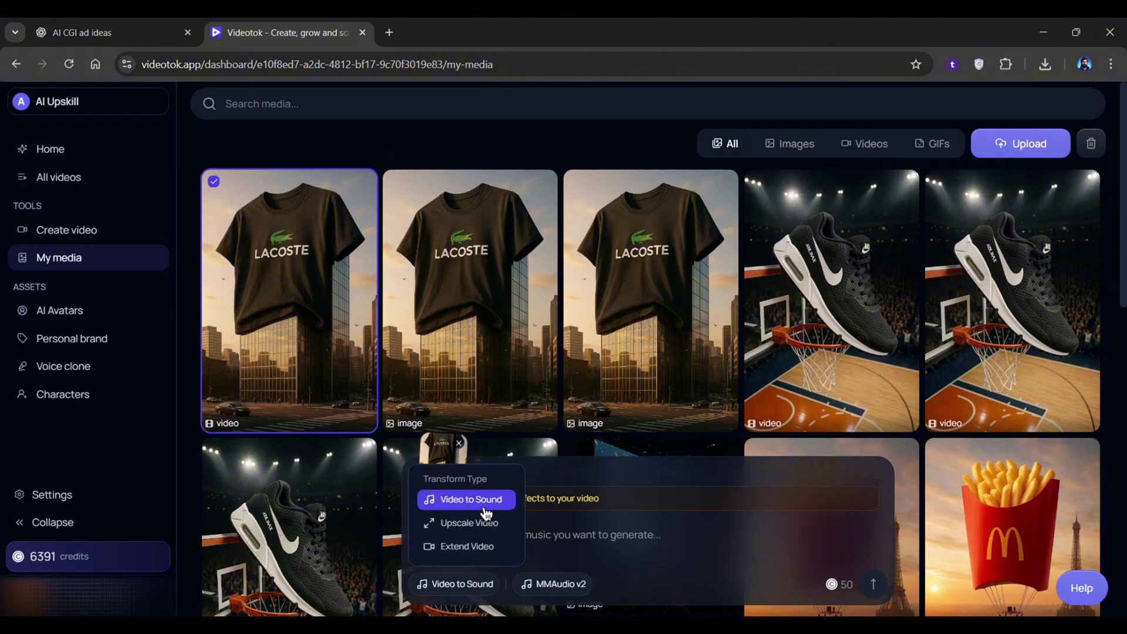
pyautogui.click(141, 24)
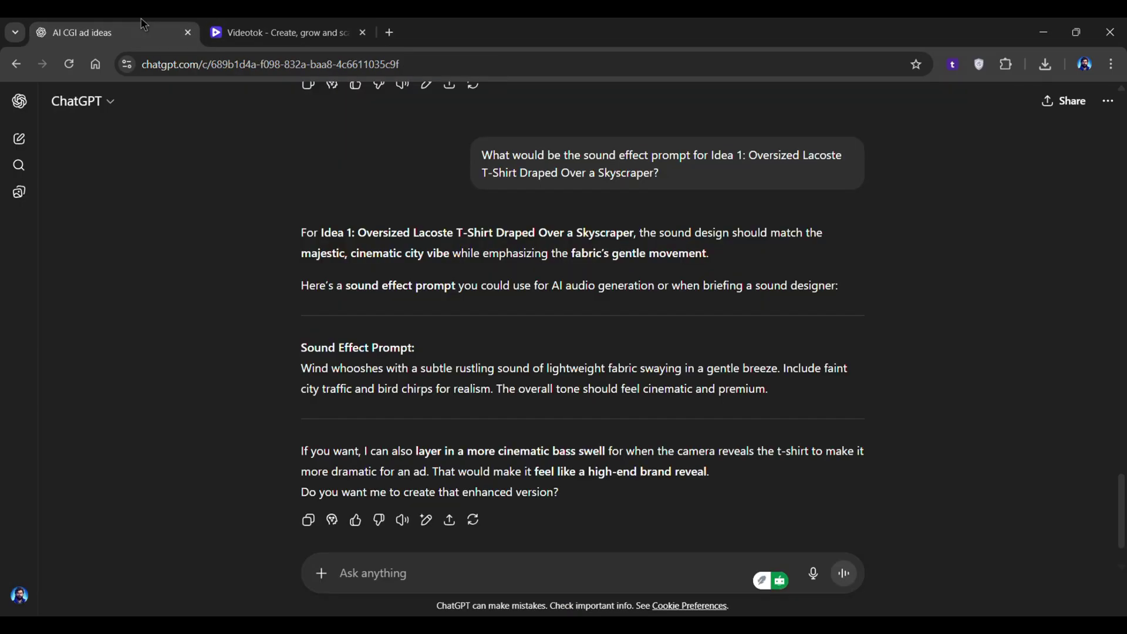
pyautogui.moveTo(755, 155); pyautogui.dragTo(598, 174)
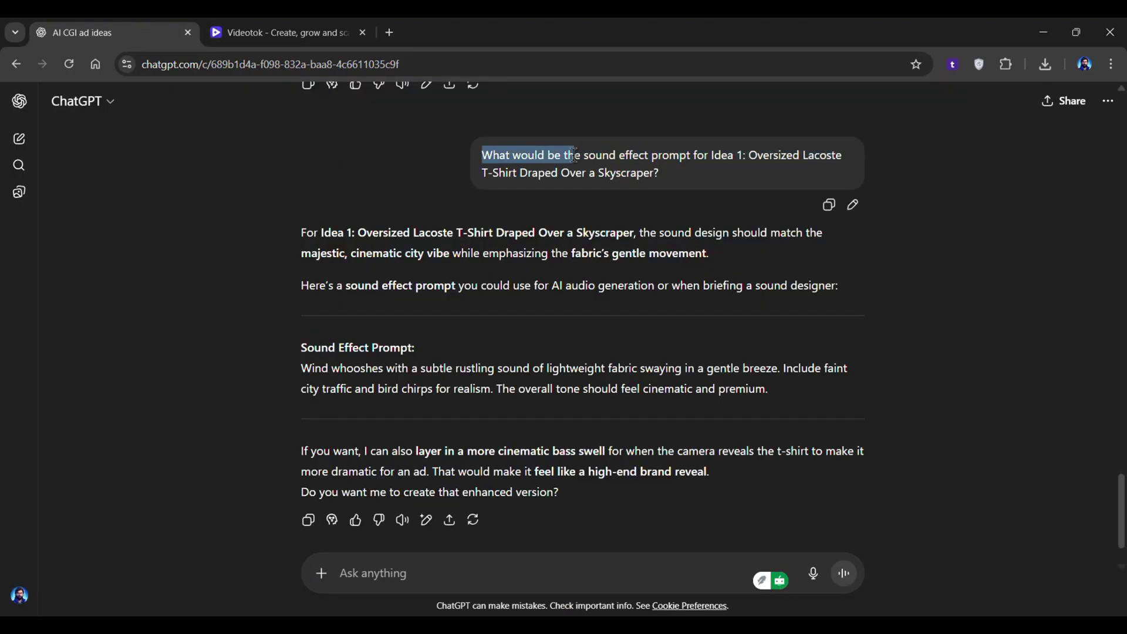
pyautogui.moveTo(302, 369); pyautogui.dragTo(767, 388)
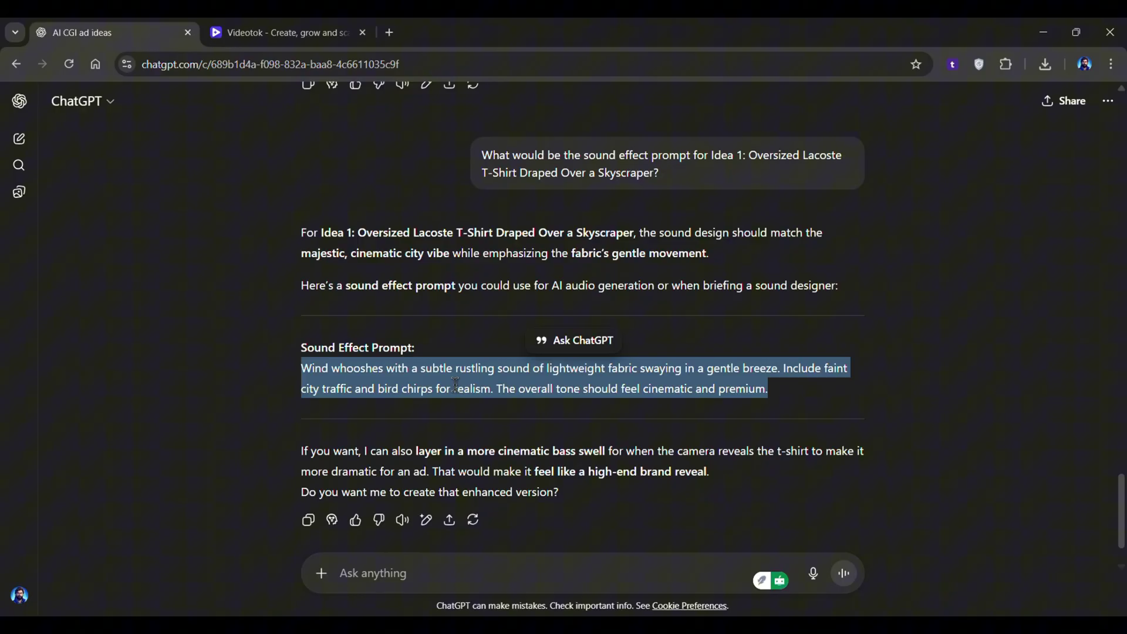
# - Generate the wind, city traffic and bird-chirp sound effects and view the result's details
pyautogui.click(282, 32)
pyautogui.press('BackSpace')
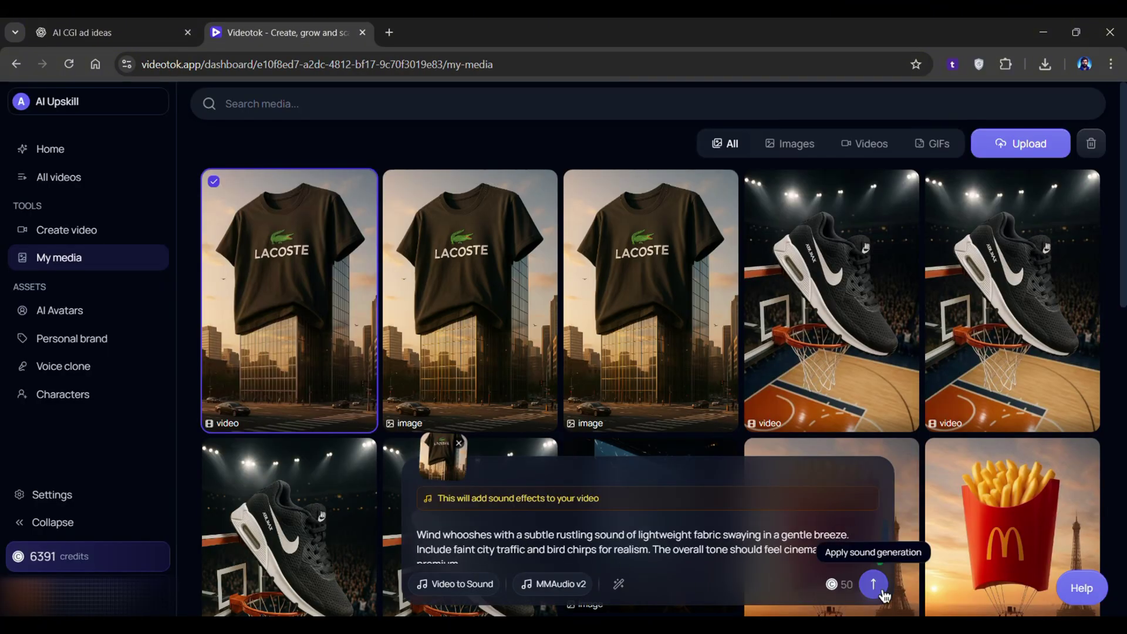
pyautogui.click(880, 591)
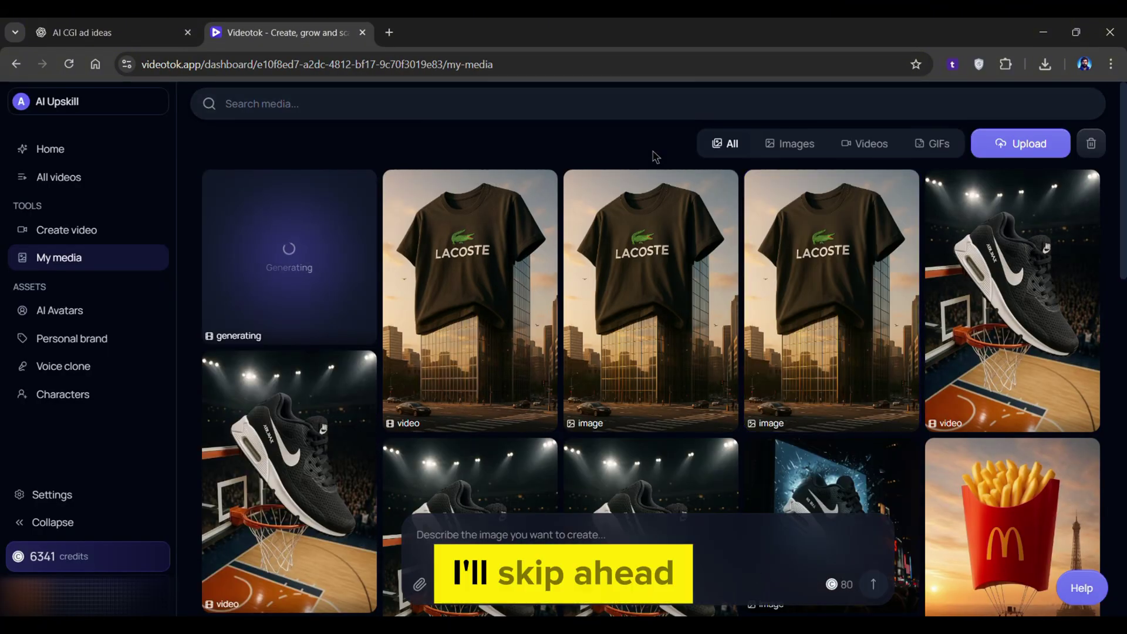
pyautogui.click(289, 299)
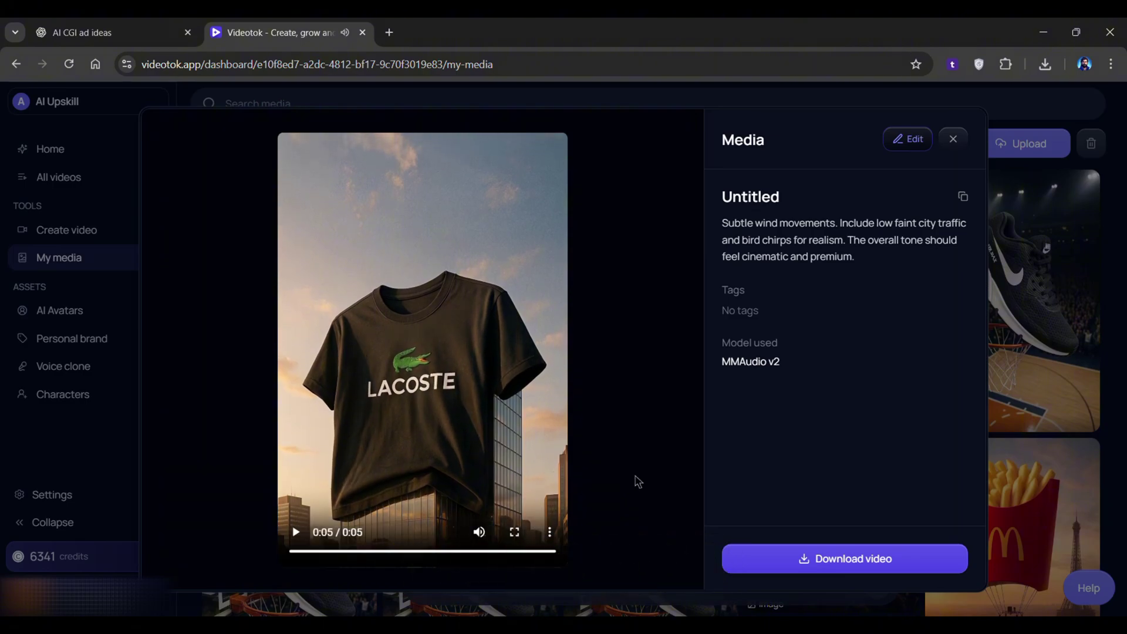
# - Download the Lacoste video with sound effects as an MP4 file
pyautogui.click(851, 564)
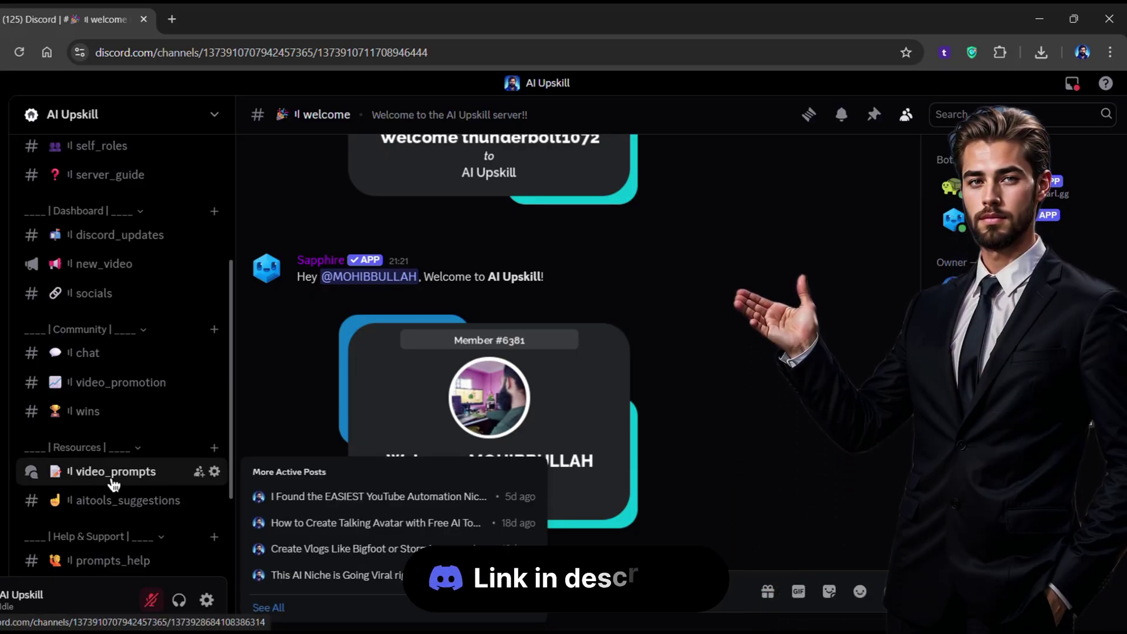
# - Go to the AI Upskill server's video_prompts forum listing its posts
pyautogui.click(138, 486)
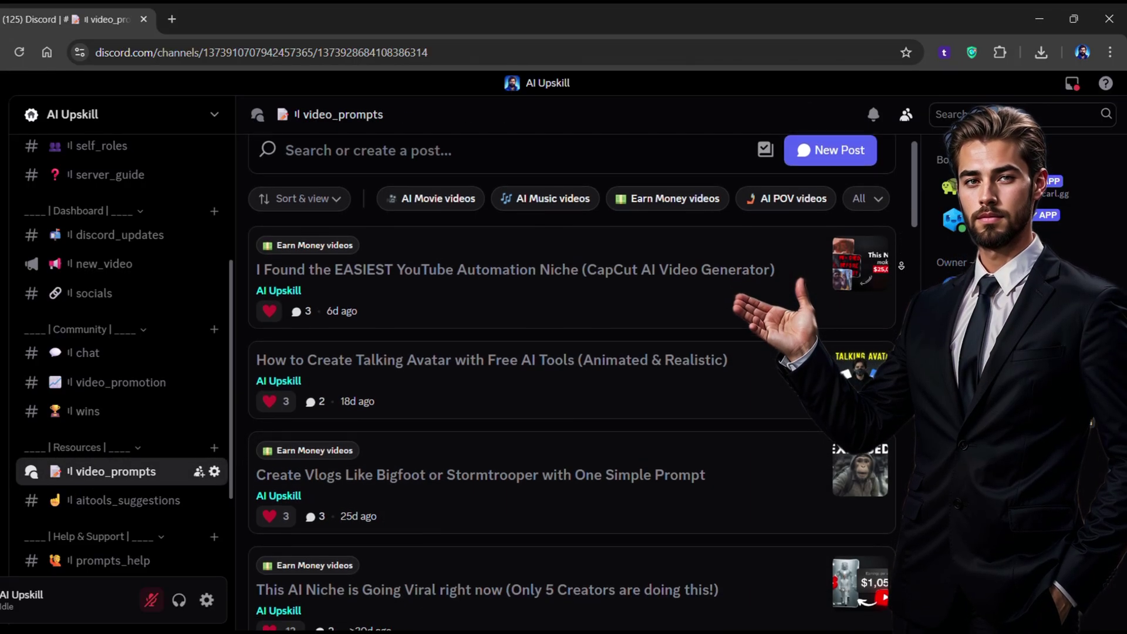